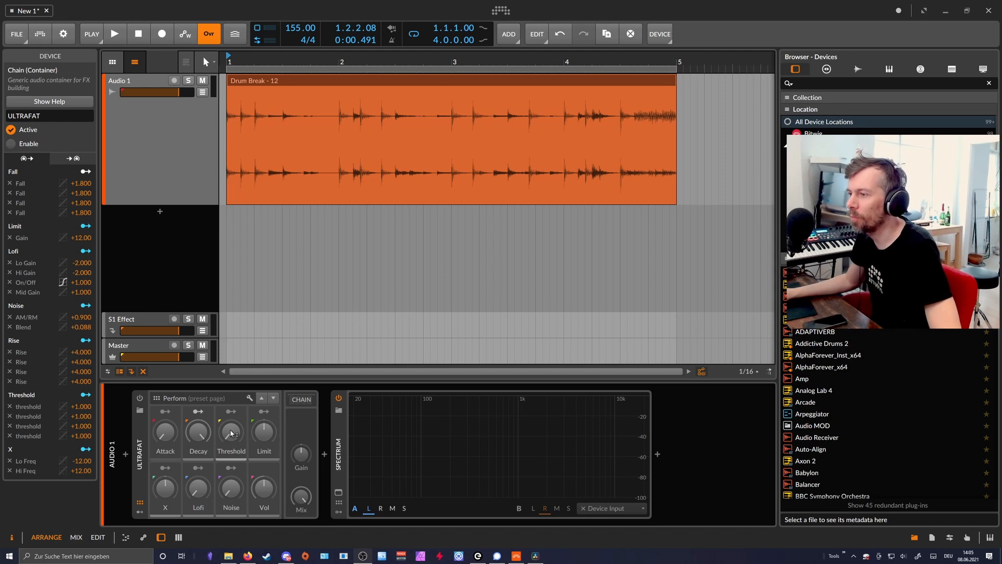
# Step: Enable the ULTRAFAT chain and select the Drum Break clip on the Audio 1 track
pyautogui.click(140, 399)
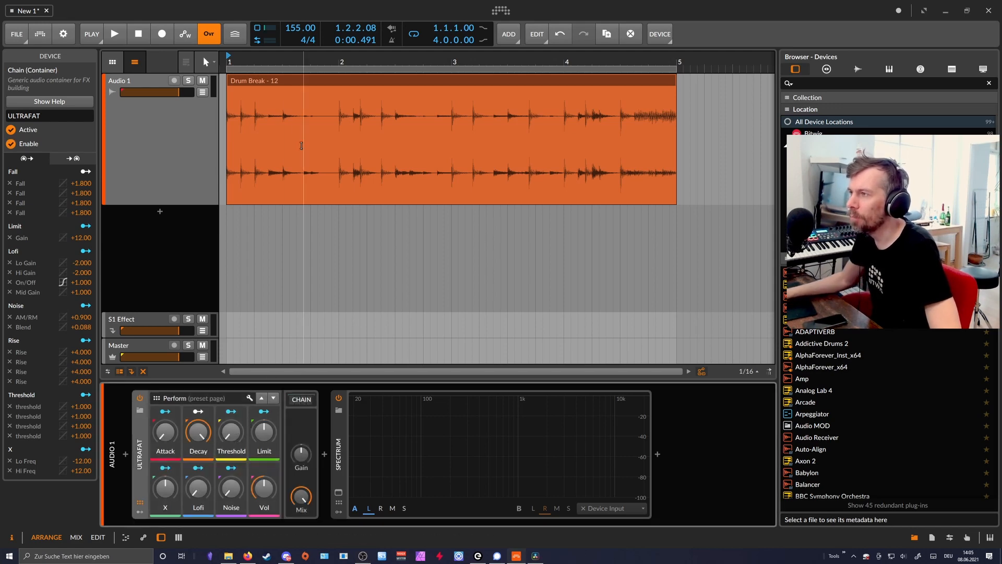
pyautogui.scroll(2, 258, 105)
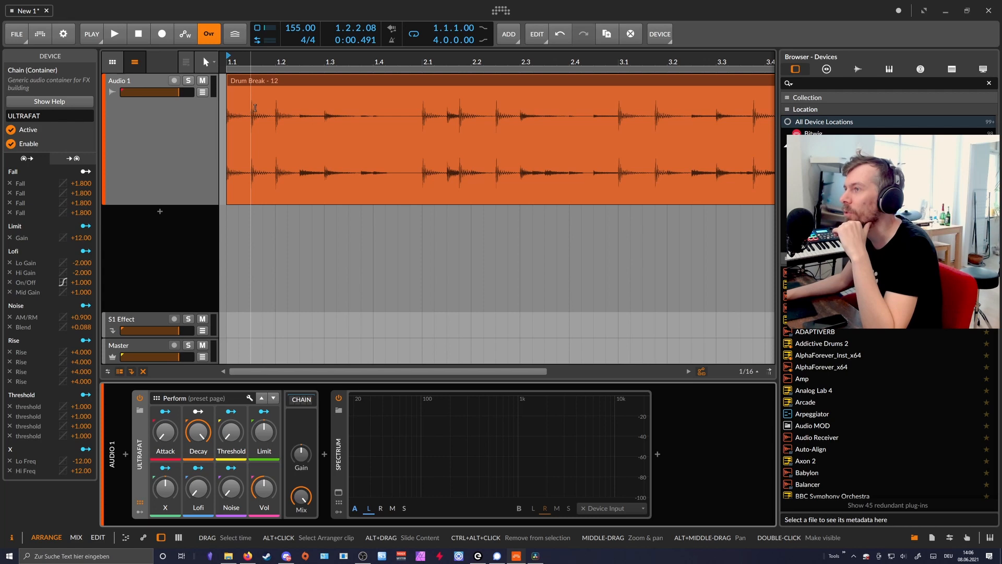
pyautogui.moveTo(255, 88)
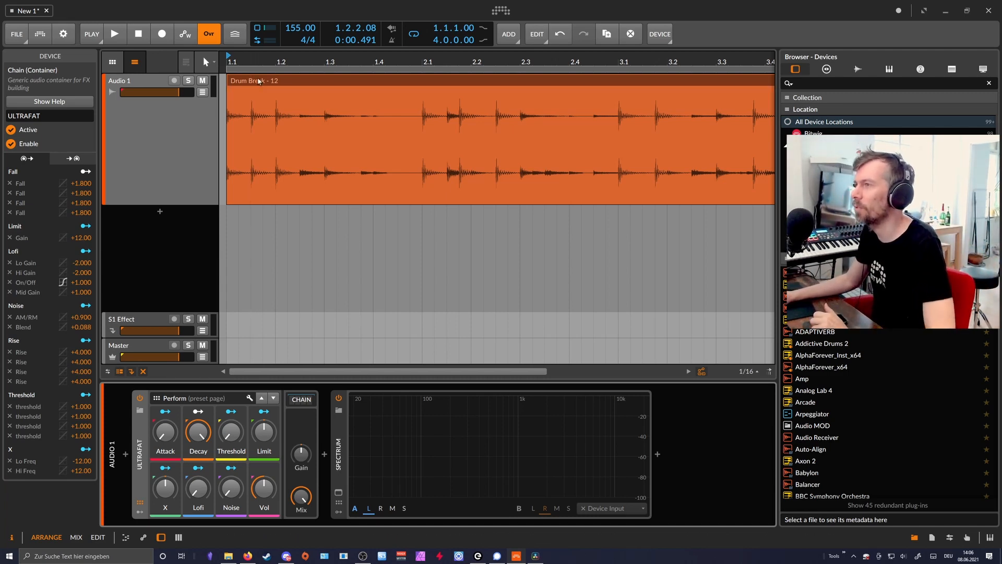
pyautogui.moveTo(262, 61); pyautogui.dragTo(262, 83)
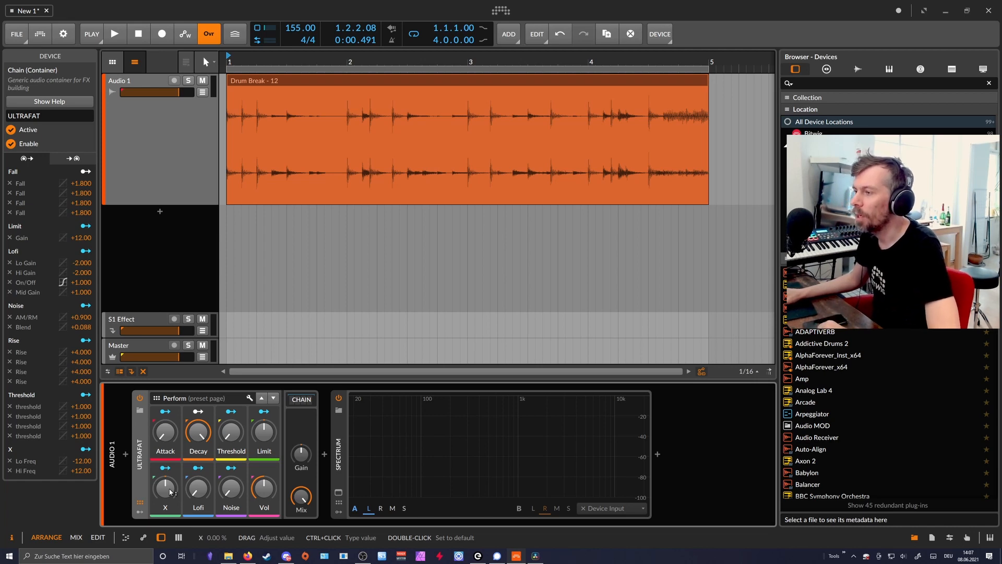
pyautogui.click(277, 89)
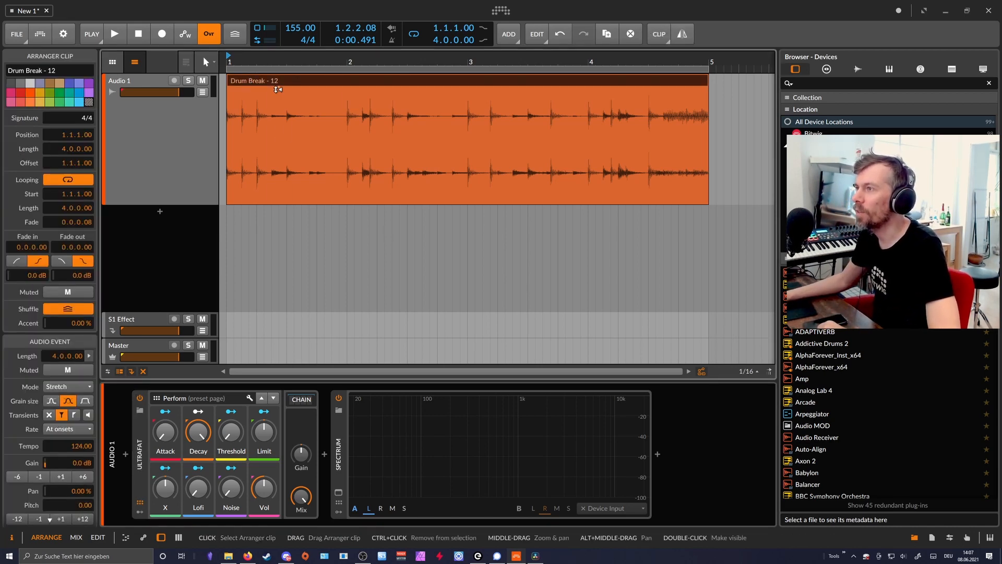
# Step: Bypass ULTRAFAT and play the dry drum break in several passes, examining its frequency content in the Spectrum analyser
pyautogui.click(114, 34)
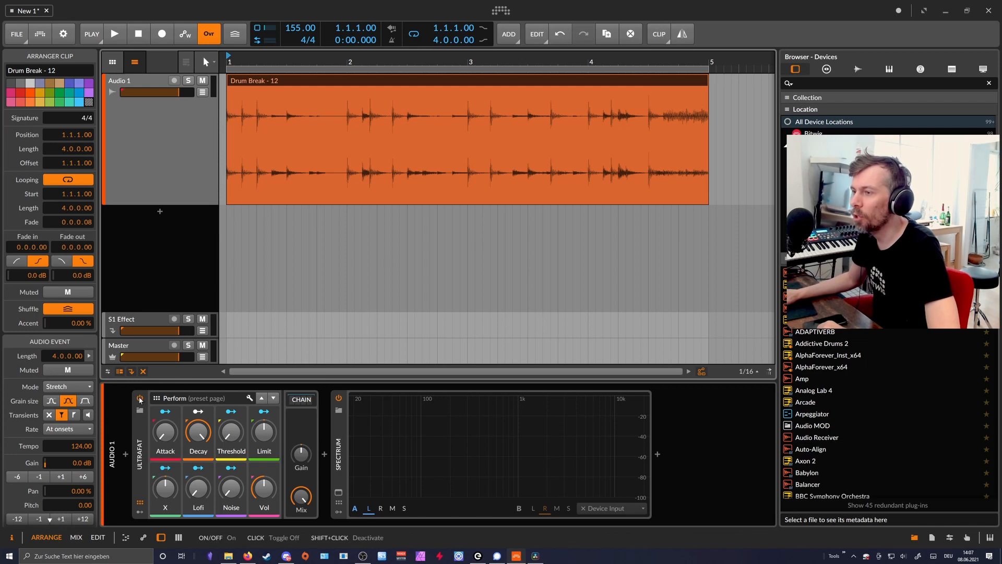
pyautogui.click(117, 35)
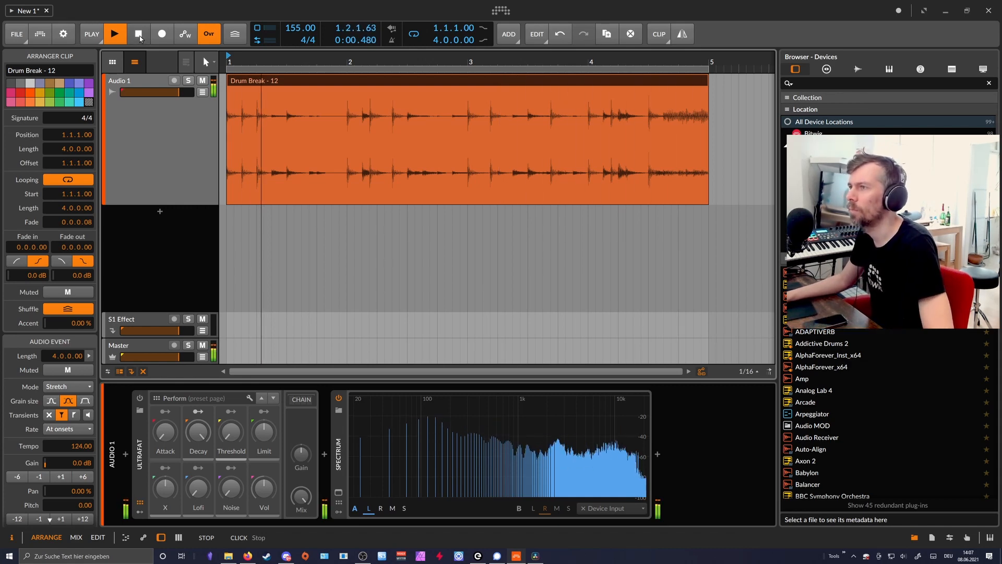
pyautogui.click(140, 37)
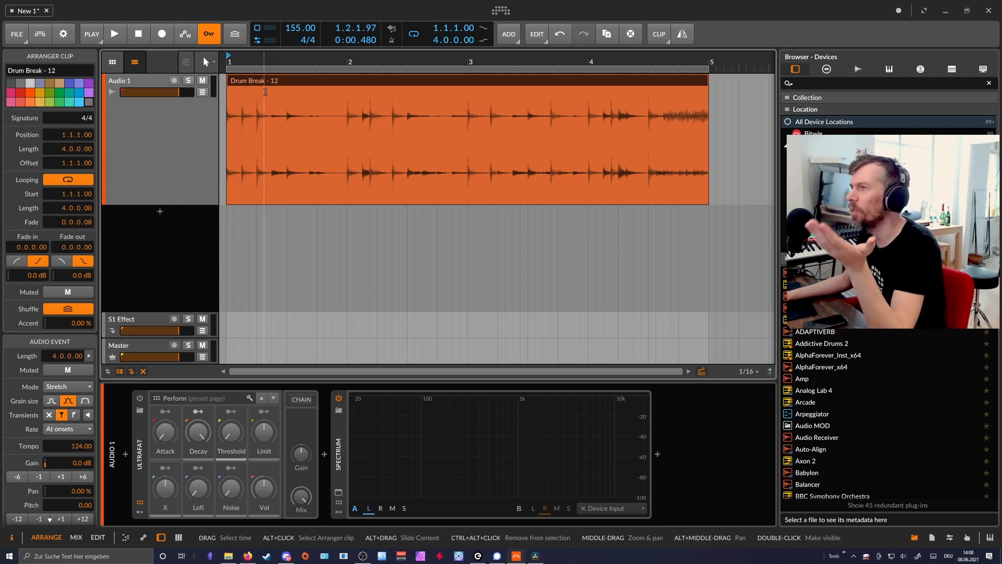
pyautogui.press('space')
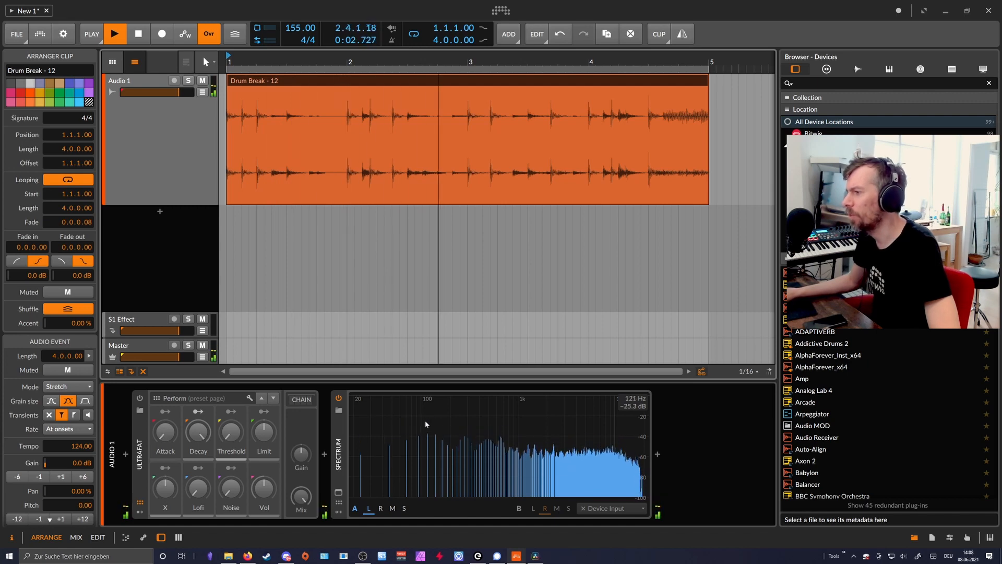
pyautogui.press('space')
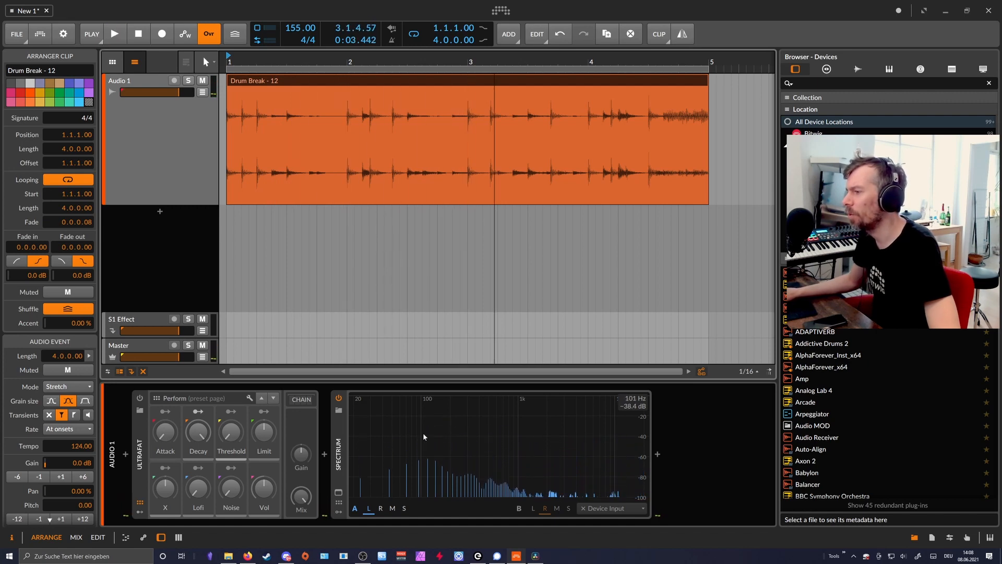
pyautogui.press('space')
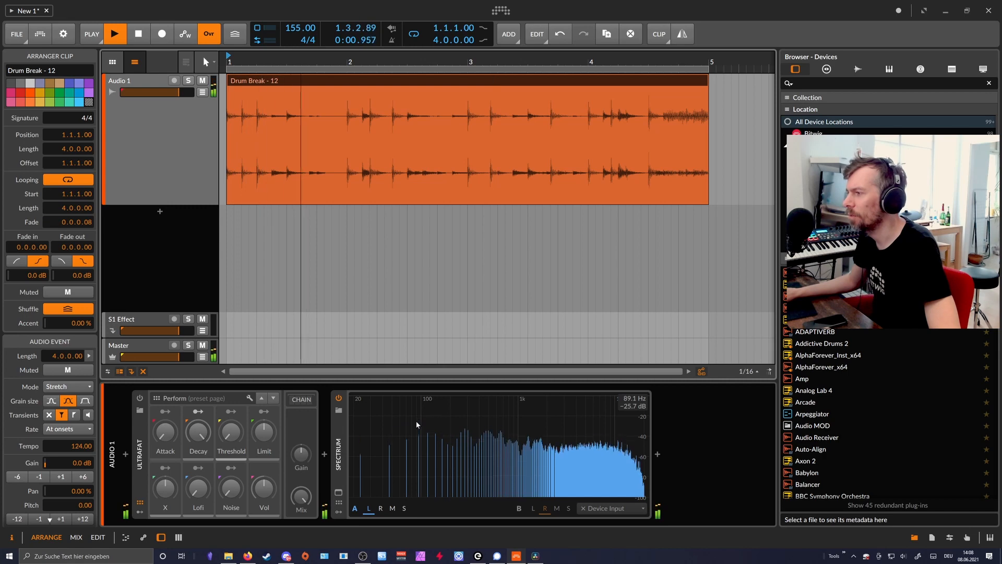
pyautogui.press('space')
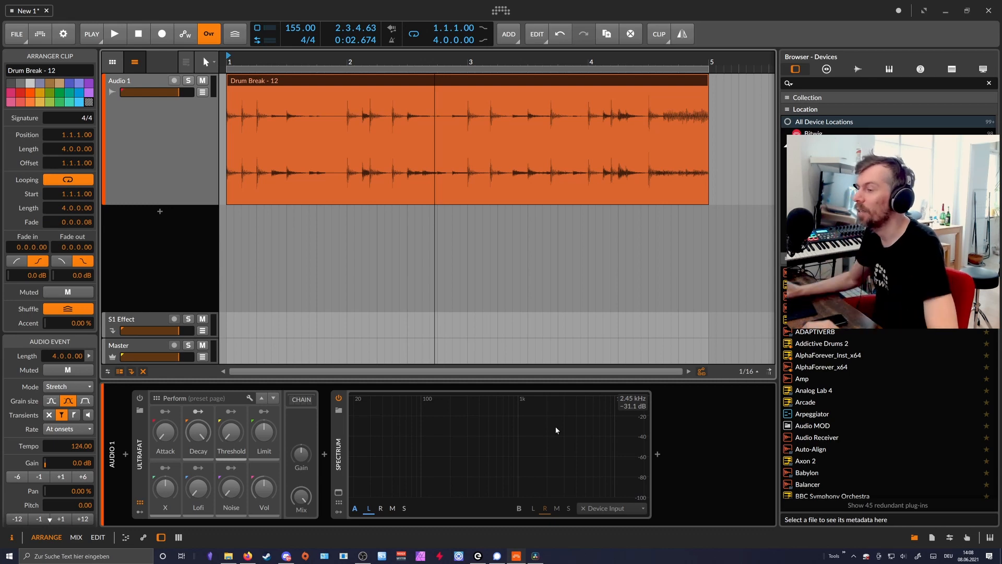
# Step: Enable ULTRAFAT while the drum break plays to compare the processed sound with the dry one
pyautogui.click(153, 443)
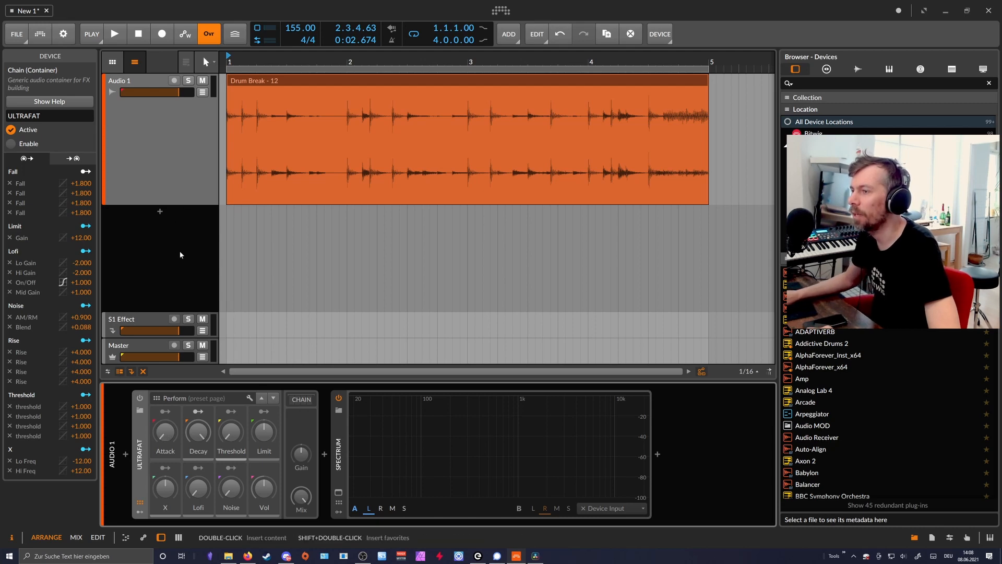
pyautogui.press('space')
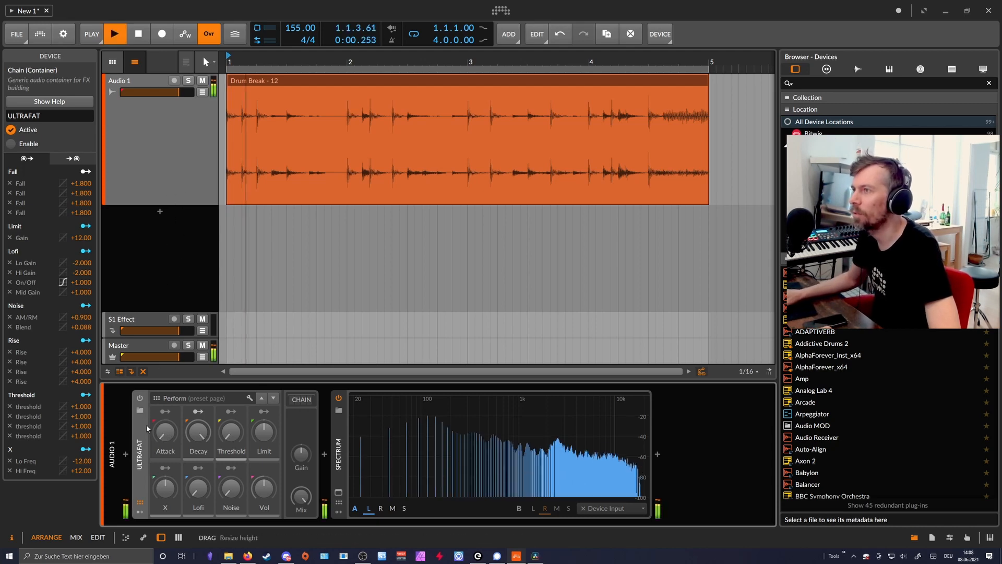
pyautogui.click(139, 398)
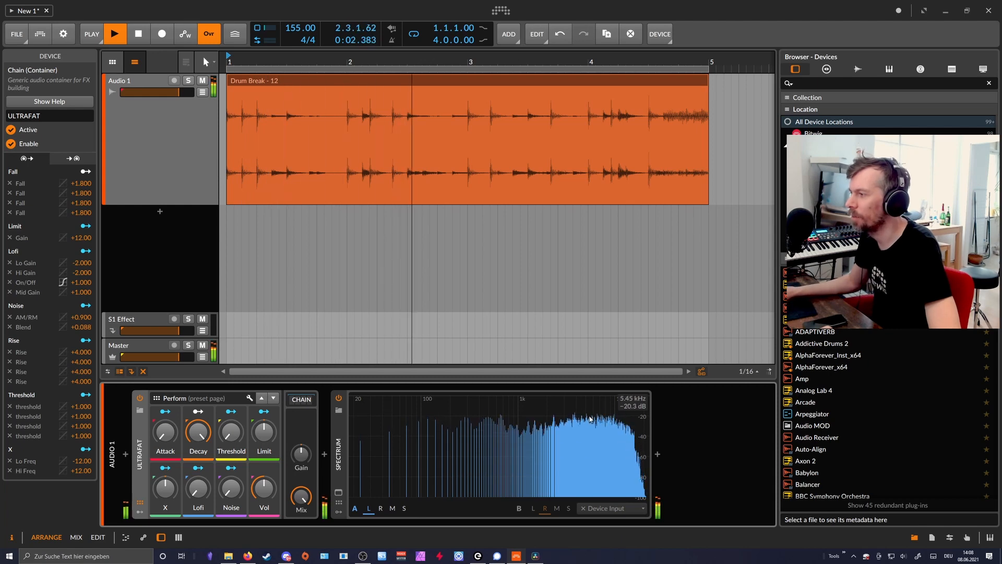
pyautogui.click(152, 127)
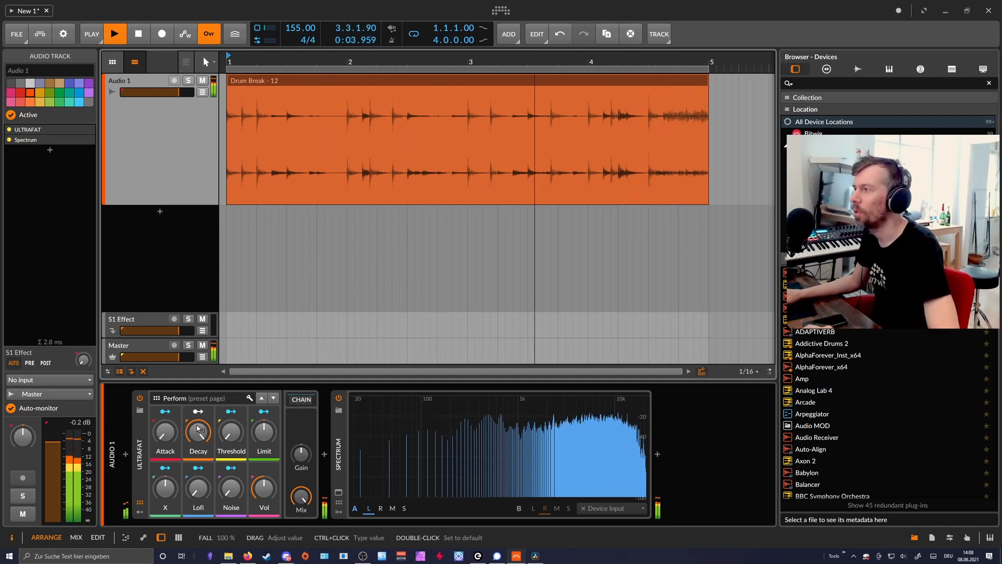
pyautogui.press('space')
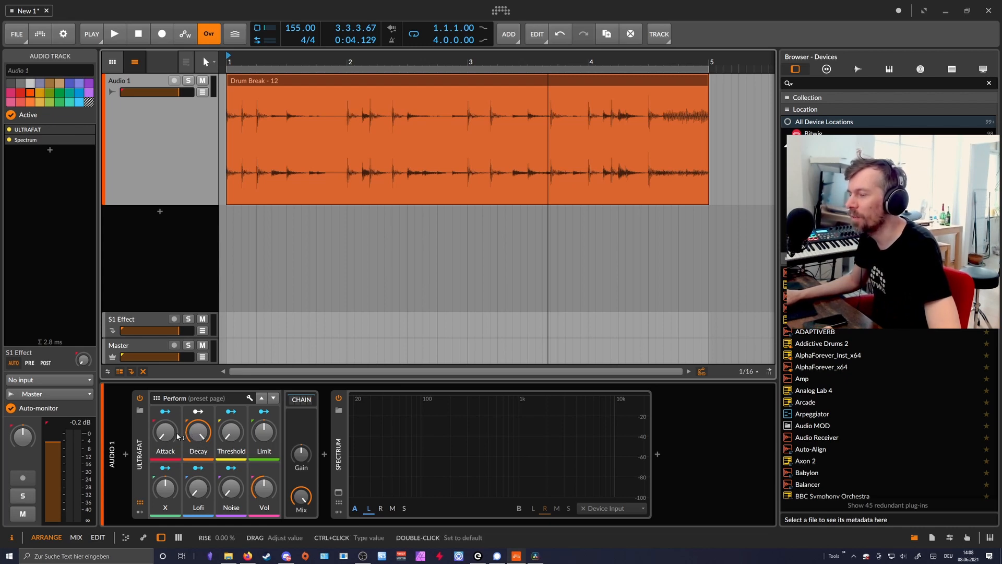
# Step: Audition ULTRAFAT's Decay during playback by lowering it to 0 % and returning it to 100 %
pyautogui.press('space')
pyautogui.moveTo(198, 431); pyautogui.dragTo(198, 432)
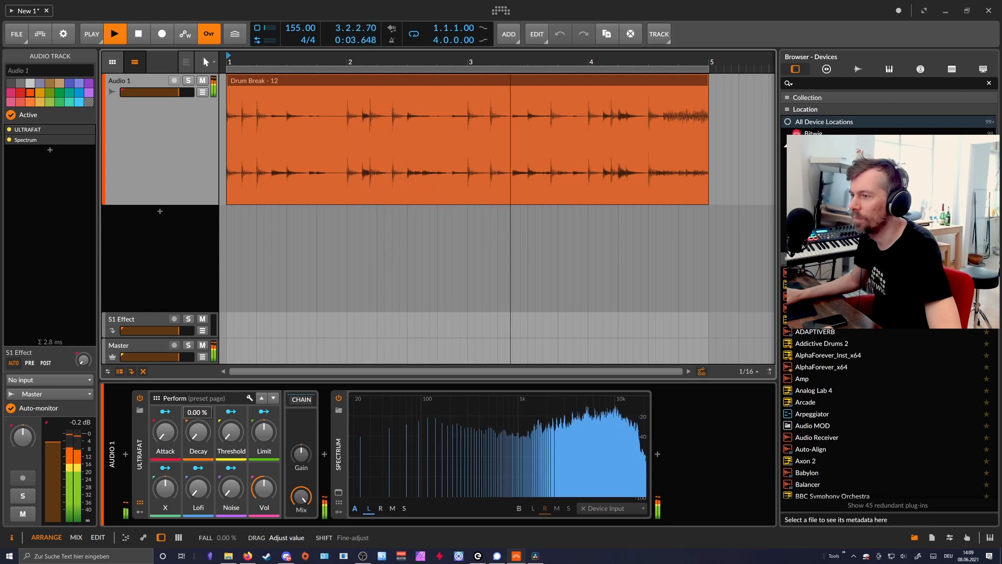
pyautogui.moveTo(165, 432); pyautogui.dragTo(198, 432)
pyautogui.press('space')
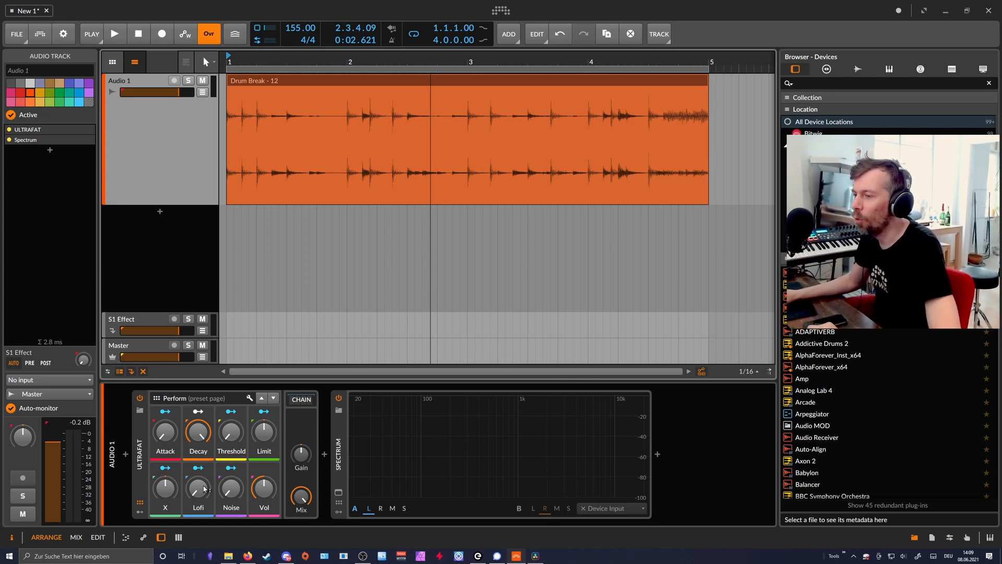
# Step: Turn ULTRAFAT's Lofi to maximum during playback, set Decay to 100 %, and adjust Threshold
pyautogui.click(142, 450)
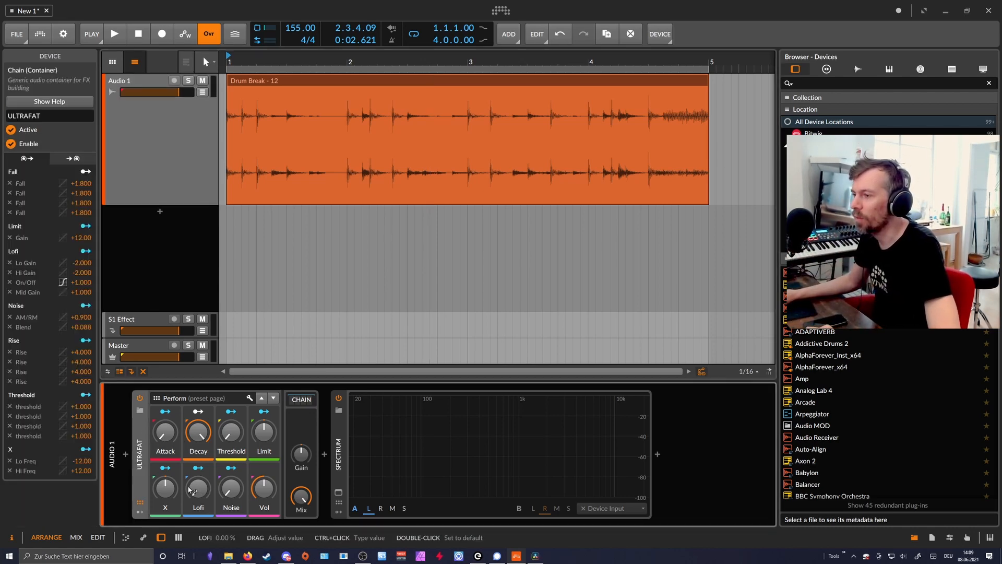
pyautogui.press('space')
pyautogui.moveTo(199, 494); pyautogui.dragTo(204, 472)
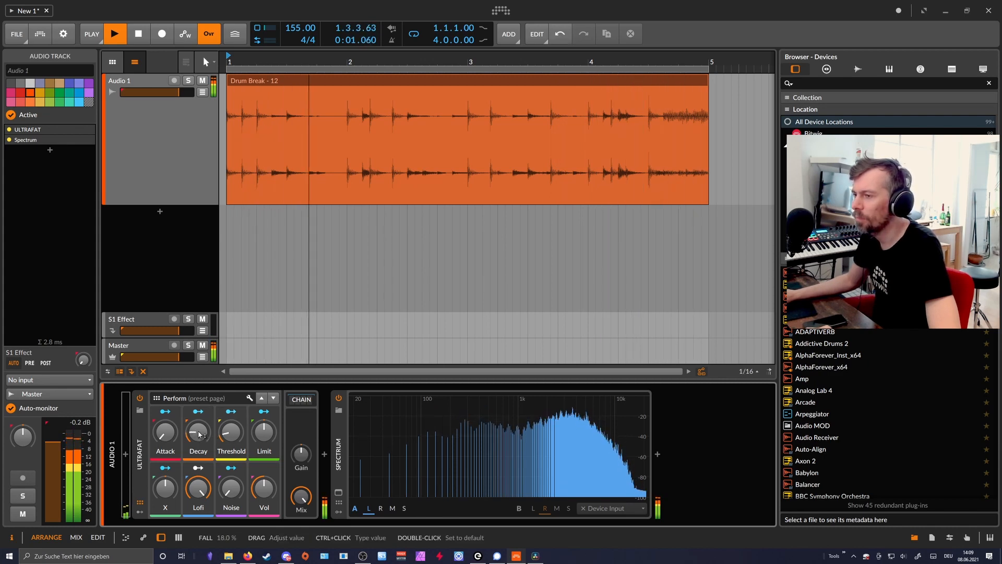
pyautogui.doubleClick(199, 443)
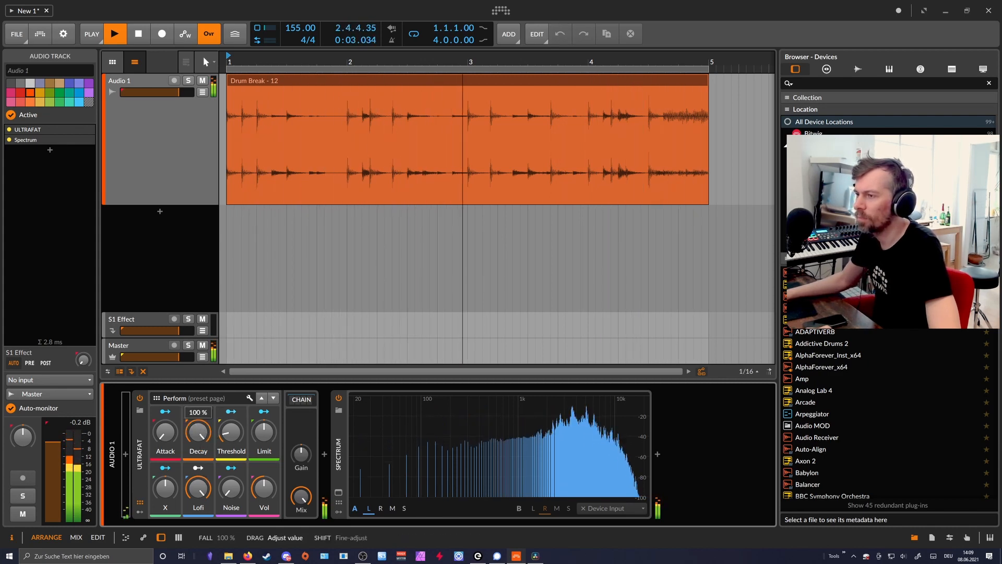
pyautogui.press('space')
pyautogui.moveTo(231, 432); pyautogui.dragTo(232, 436)
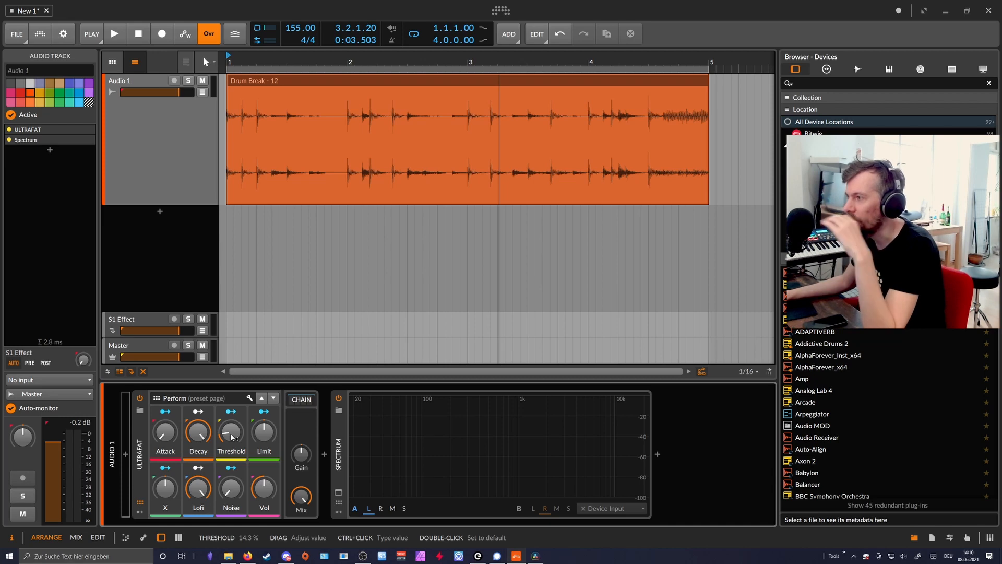
pyautogui.moveTo(233, 437)
pyautogui.mouseDown()
pyautogui.moveTo(220, 433)
pyautogui.moveTo(232, 436)
pyautogui.mouseUp()
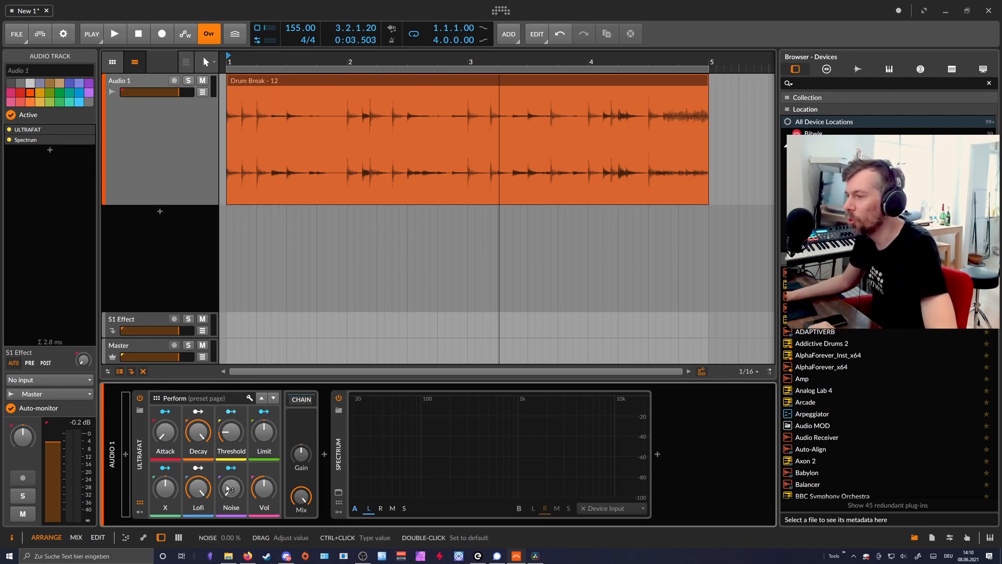
# Step: Play the drum break with Noise raised to 100 % and Lofi turned down to minimum
pyautogui.press('space')
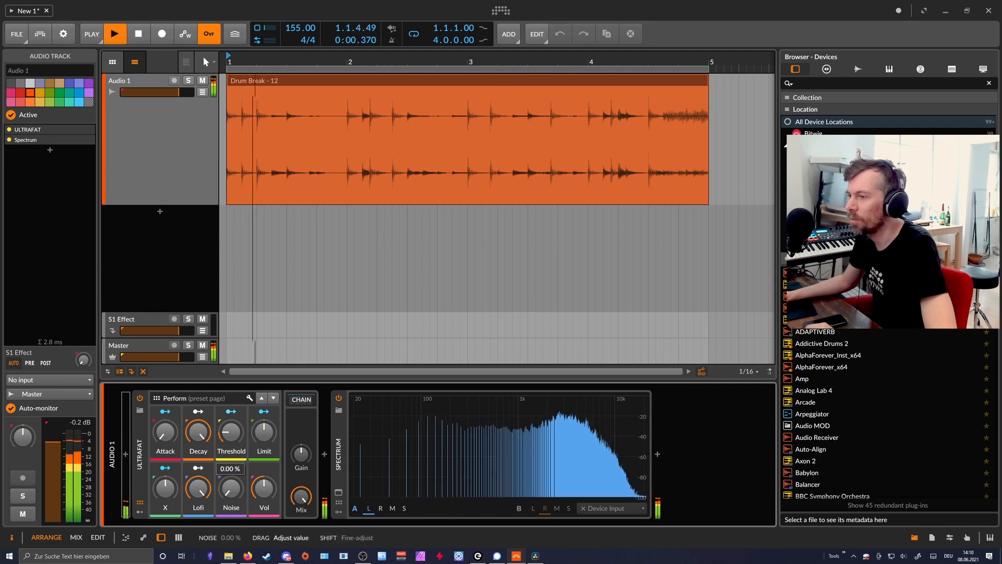
pyautogui.moveTo(222, 490); pyautogui.dragTo(222, 455)
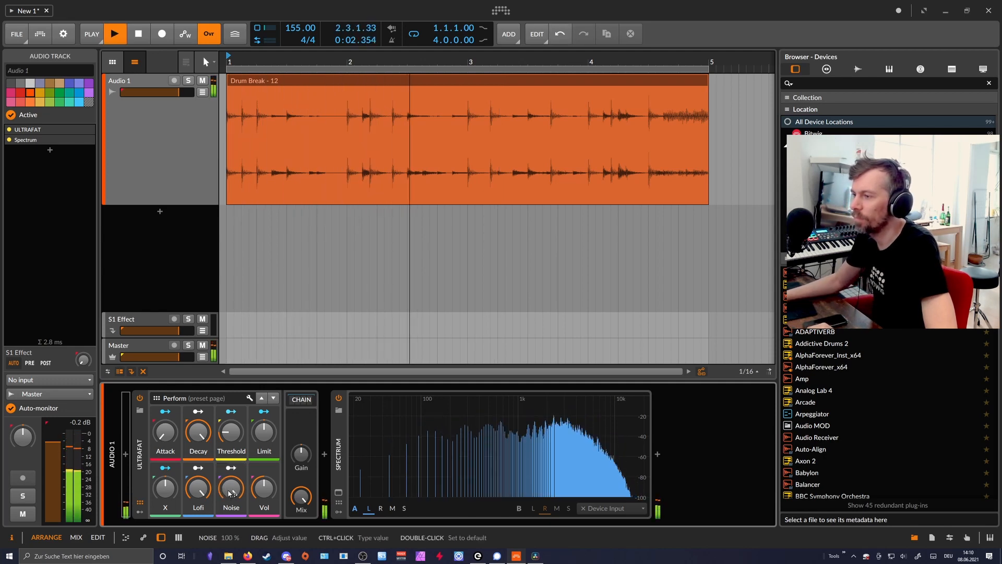
pyautogui.moveTo(198, 489); pyautogui.dragTo(198, 538)
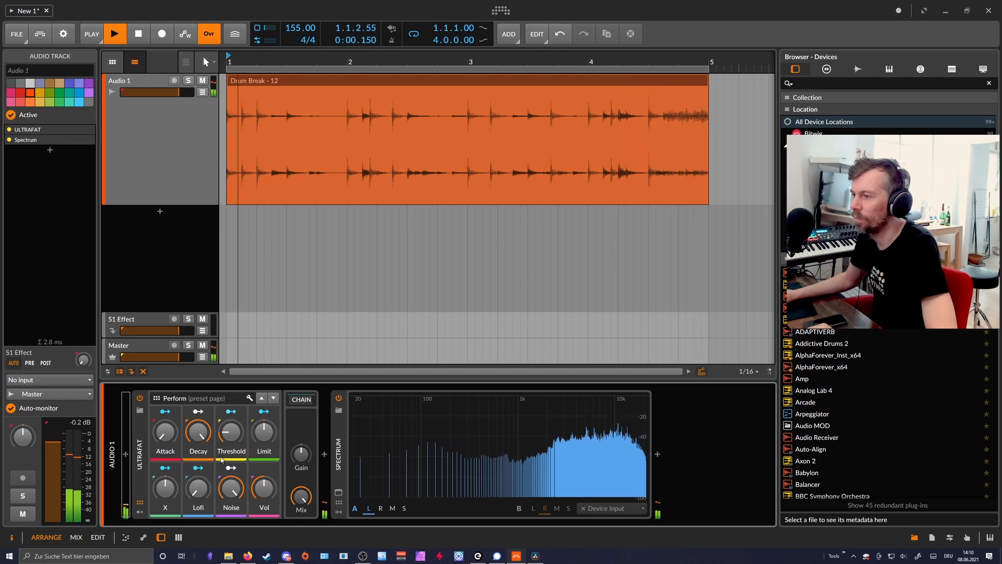
# Step: Lower Decay to about 4 %, fine-tune Threshold, and vary Noise before setting it to 100 %
pyautogui.moveTo(198, 432); pyautogui.dragTo(199, 455)
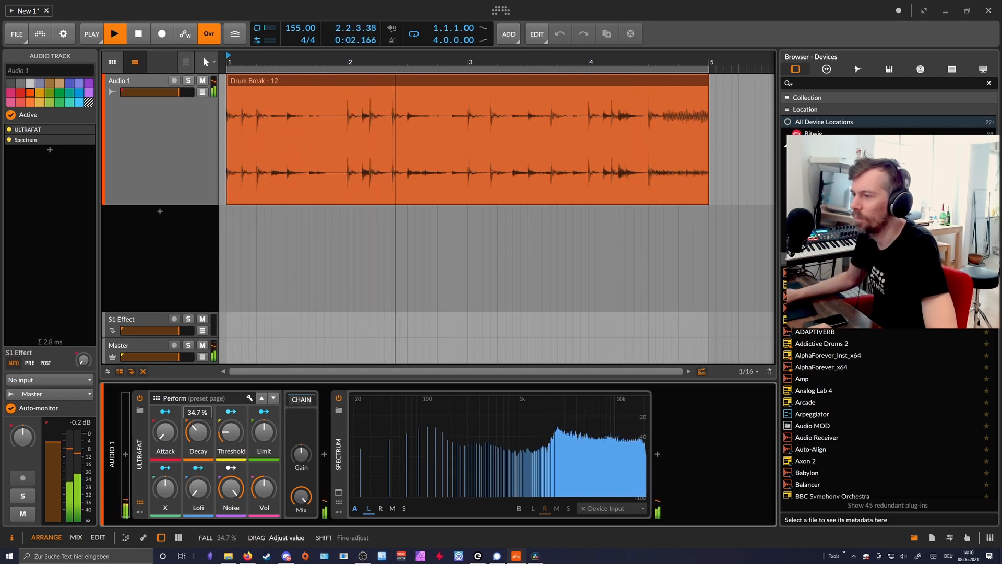
pyautogui.moveTo(231, 488); pyautogui.dragTo(231, 516)
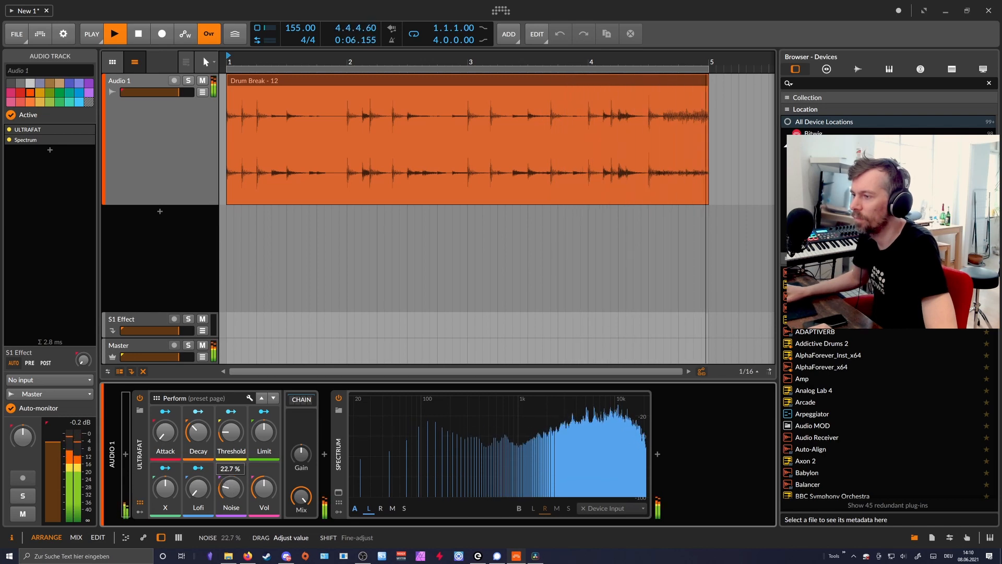
pyautogui.moveTo(198, 432)
pyautogui.mouseDown()
pyautogui.moveTo(198, 414)
pyautogui.moveTo(199, 423)
pyautogui.mouseUp()
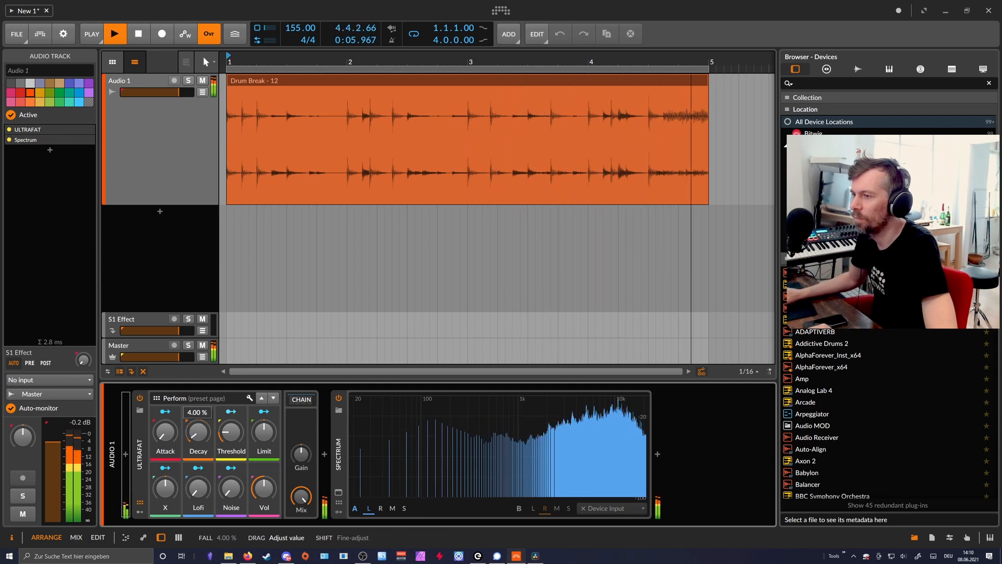
pyautogui.moveTo(232, 432); pyautogui.dragTo(232, 437)
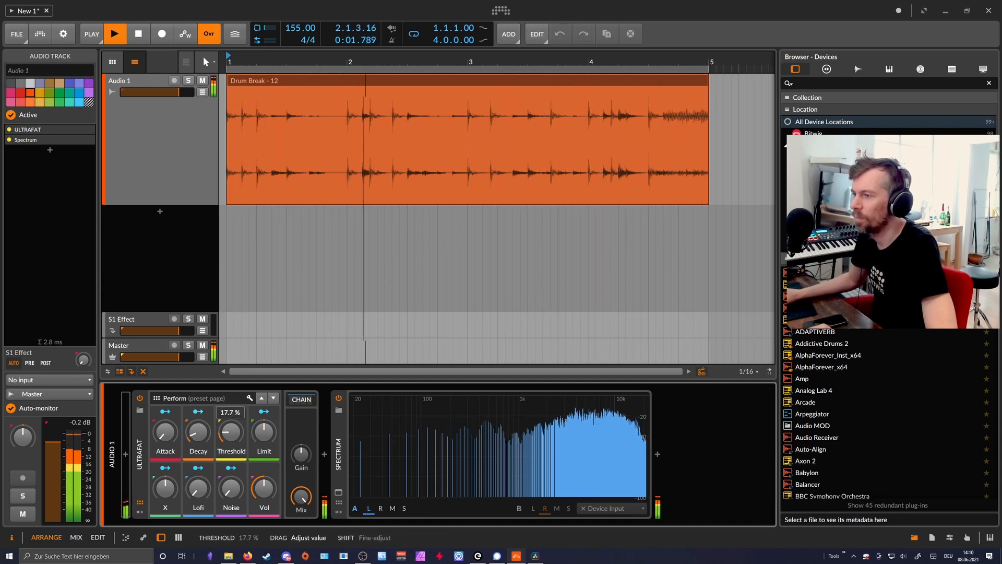
pyautogui.moveTo(231, 488); pyautogui.dragTo(231, 494)
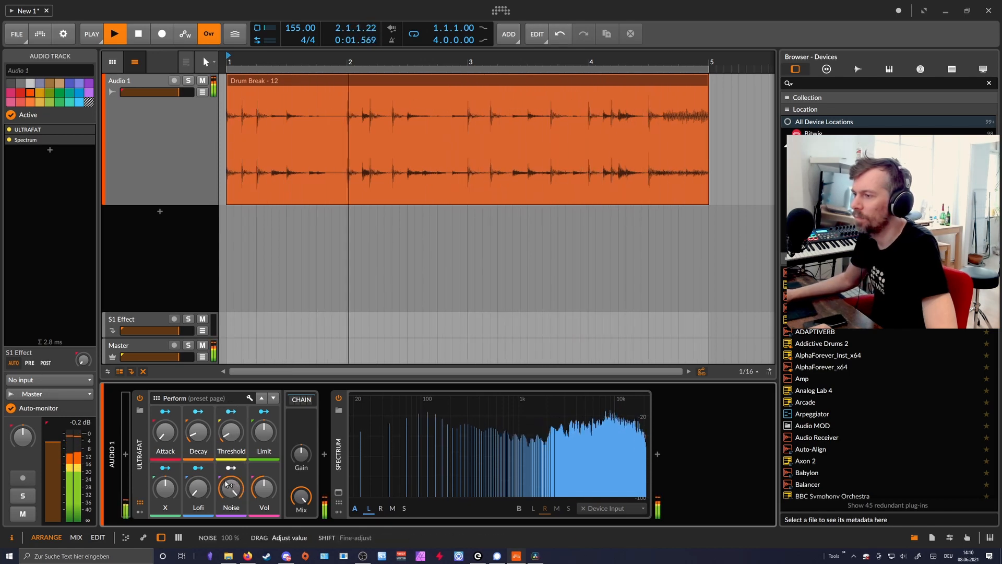
# Step: Try Lofi at maximum with X at about 19 % and -69 %, and return both Lofi and X to 0 %
pyautogui.moveTo(198, 488); pyautogui.dragTo(198, 455)
pyautogui.click(165, 488)
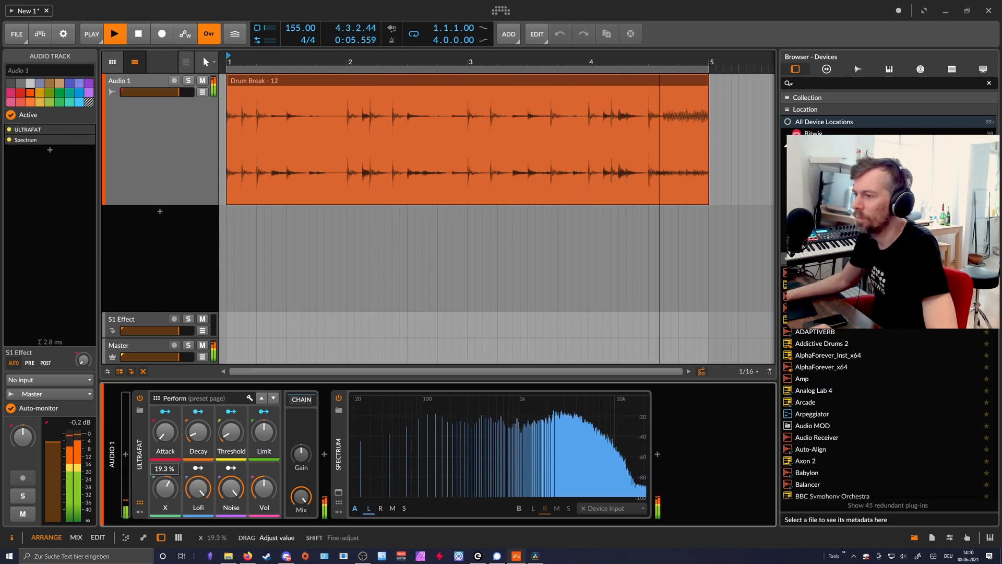
pyautogui.moveTo(165, 488); pyautogui.dragTo(165, 509)
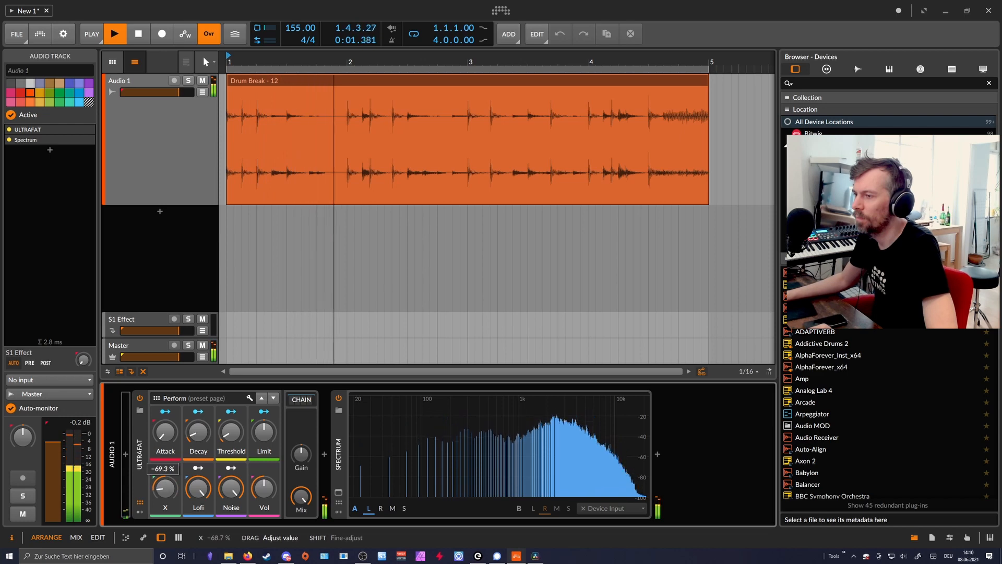
pyautogui.moveTo(231, 488); pyautogui.dragTo(231, 509)
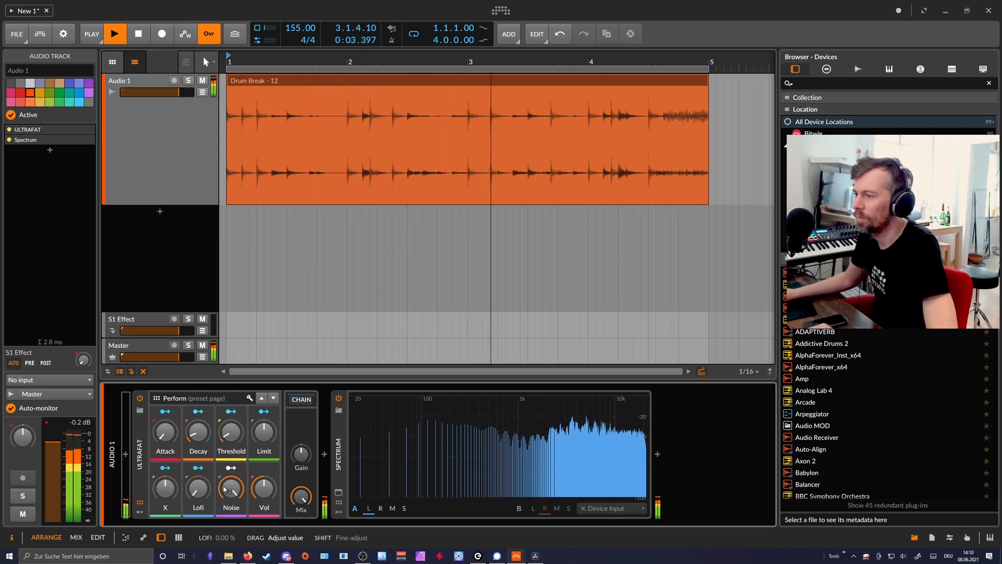
# Step: Turn ULTRAFAT's Noise down to minimum, restart the drum break, and raise Limit to 100 %
pyautogui.click(232, 433)
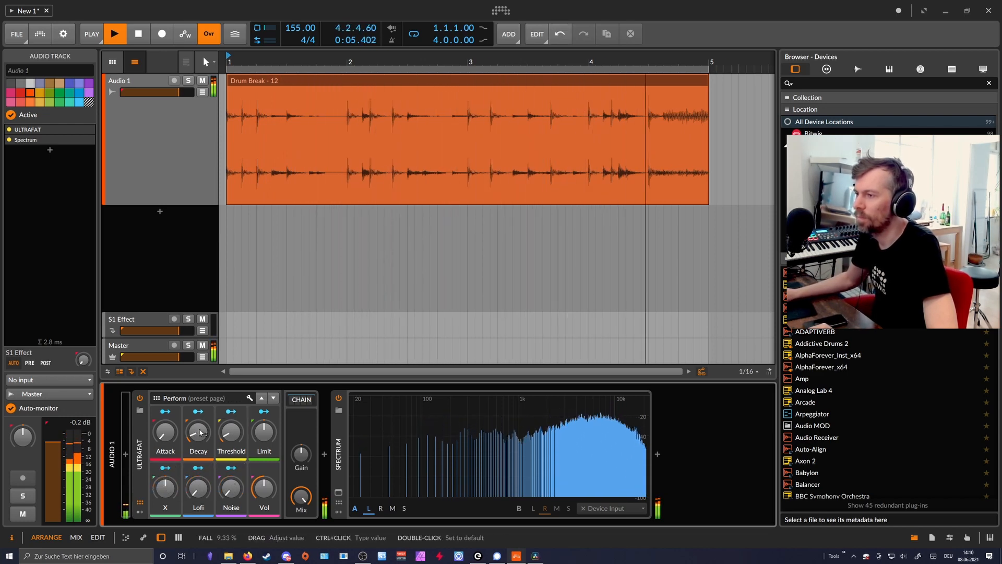
pyautogui.press('space')
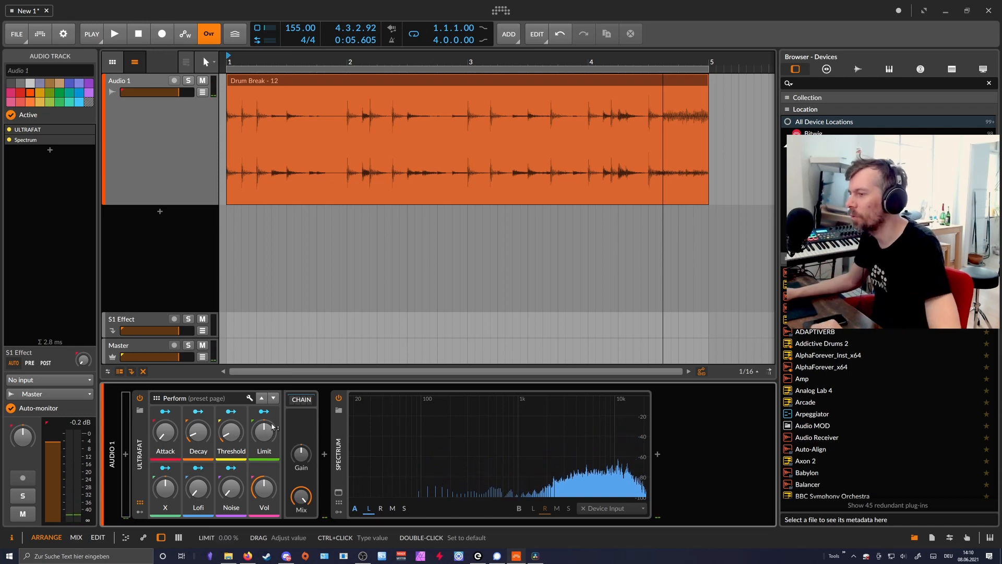
pyautogui.press('space')
pyautogui.moveTo(267, 434); pyautogui.dragTo(266, 402)
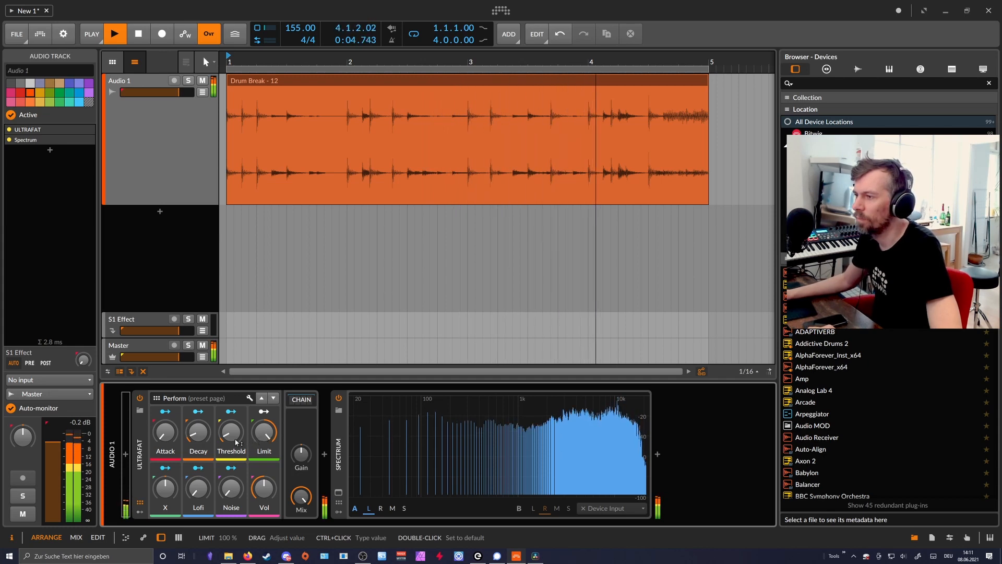
# Step: Raise Decay to maximum, compare the break with Limit at 0 % and 100 %, return Limit to 0 %, and stop playback
pyautogui.moveTo(198, 432); pyautogui.dragTo(241, 443)
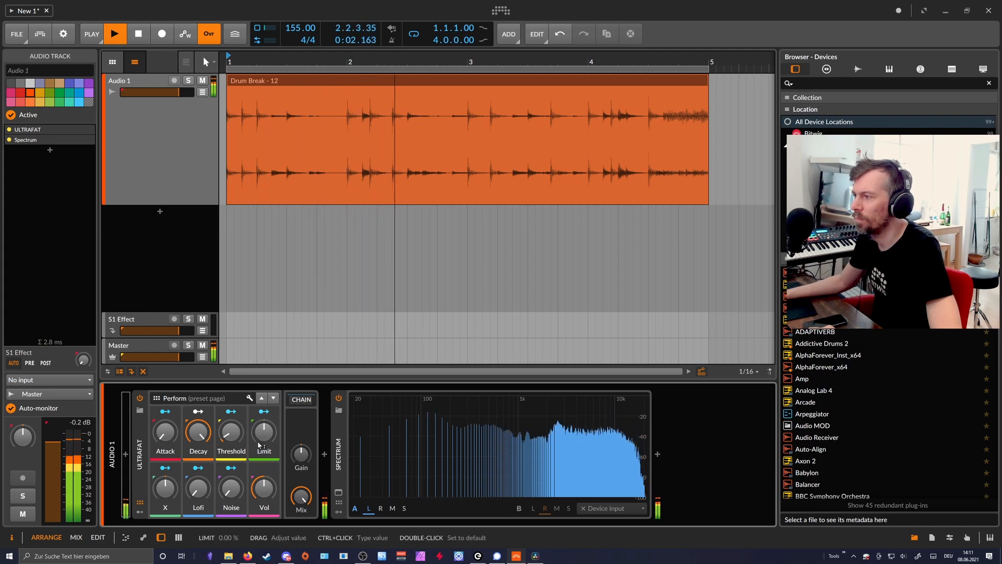
pyautogui.moveTo(260, 445)
pyautogui.mouseDown()
pyautogui.moveTo(260, 436)
pyautogui.moveTo(259, 455)
pyautogui.mouseUp()
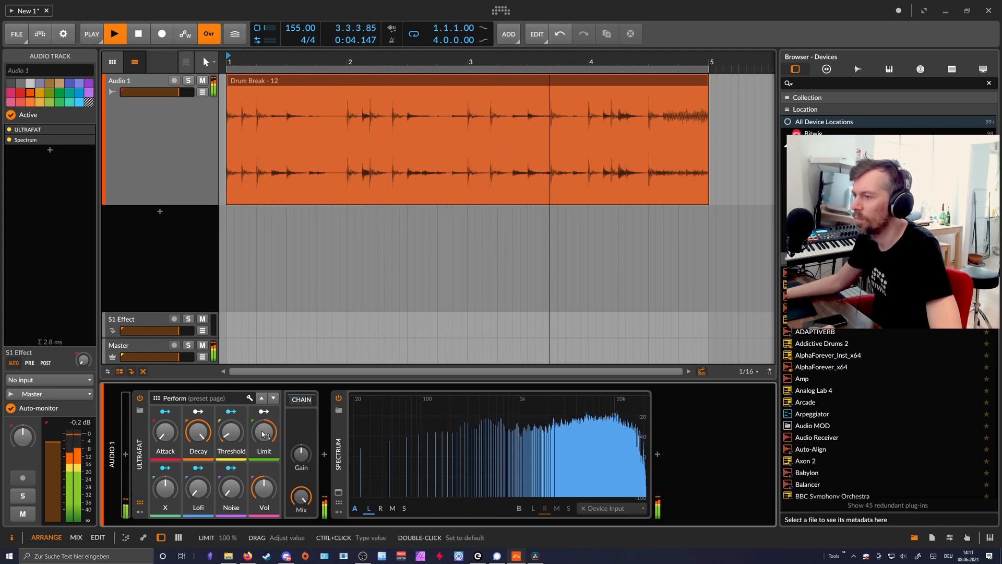
pyautogui.press('space')
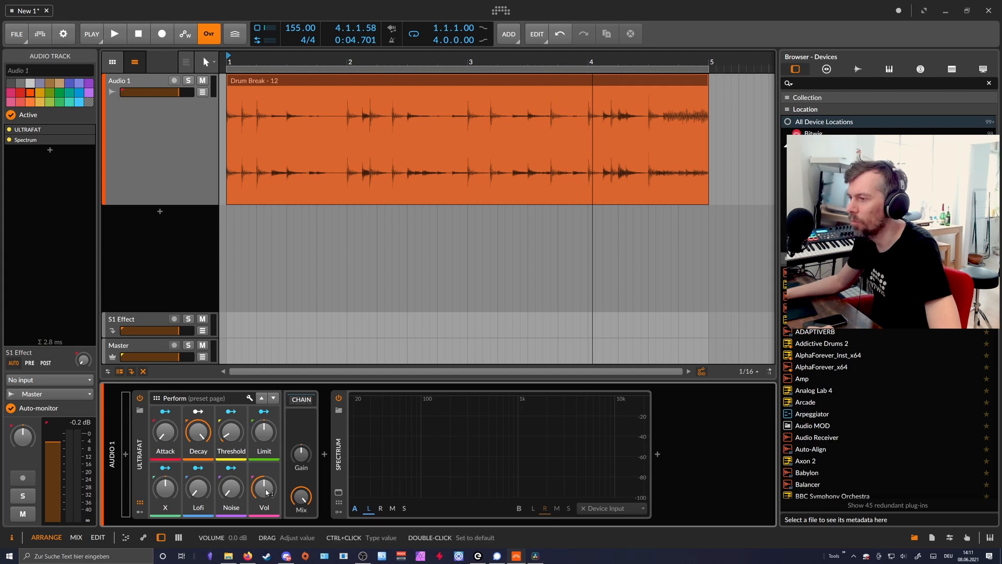
# Step: Open ULTRAFAT's inner device chain, inspect the Peak Limiter and Tool devices at its end, and close it again
pyautogui.click(310, 422)
pyautogui.scroll(-10, 349, 517)
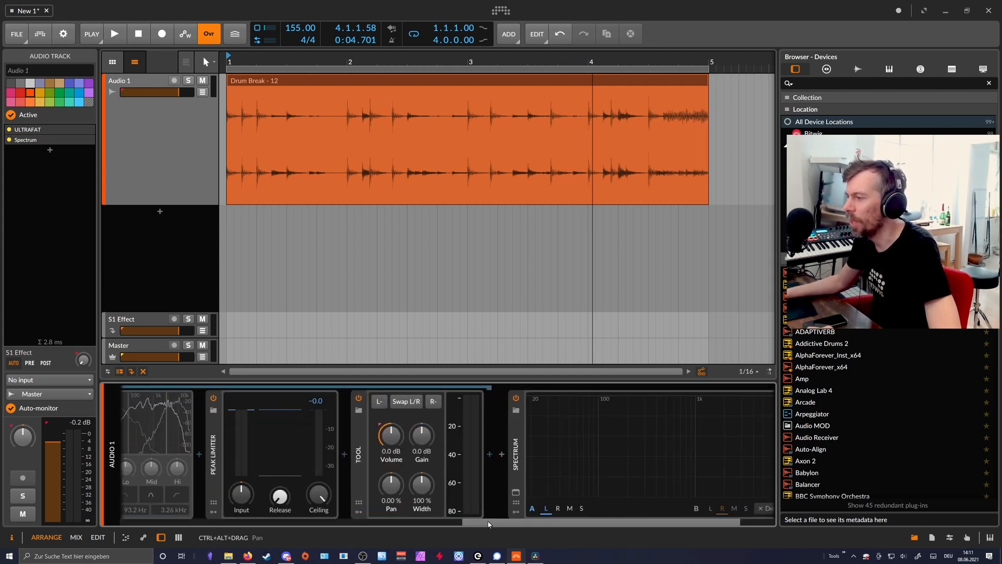
pyautogui.scroll(10, 441, 510)
pyautogui.click(296, 416)
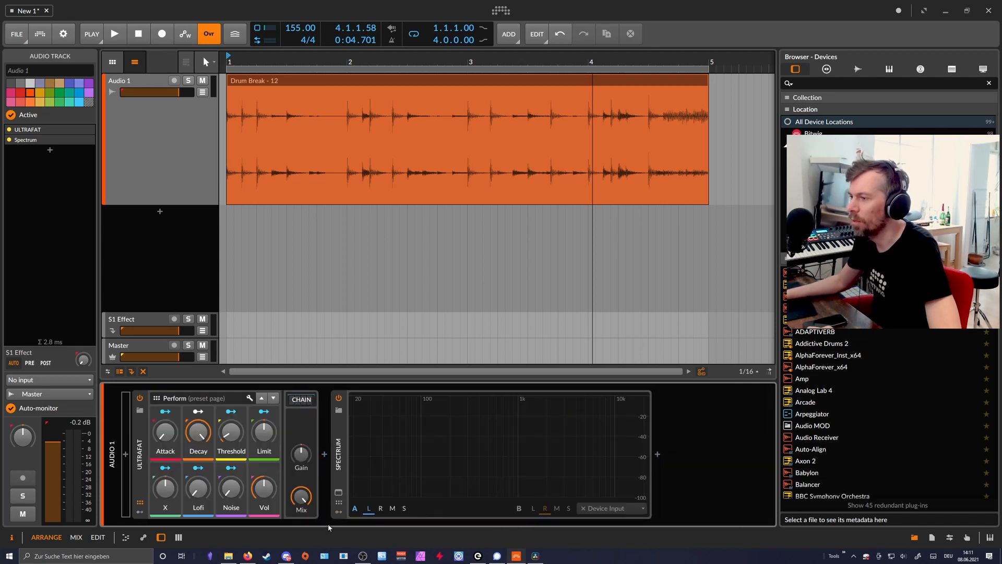
# Step: Play the break while varying ULTRAFAT's Vol from about -6.7 dB to +0.3 dB, and stop playback
pyautogui.press('space')
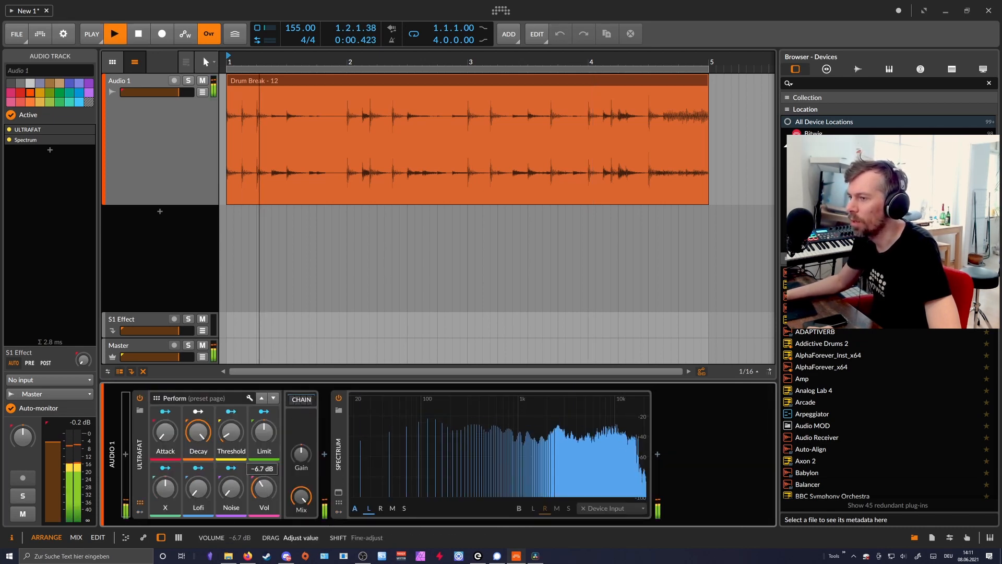
pyautogui.moveTo(266, 496); pyautogui.dragTo(266, 483)
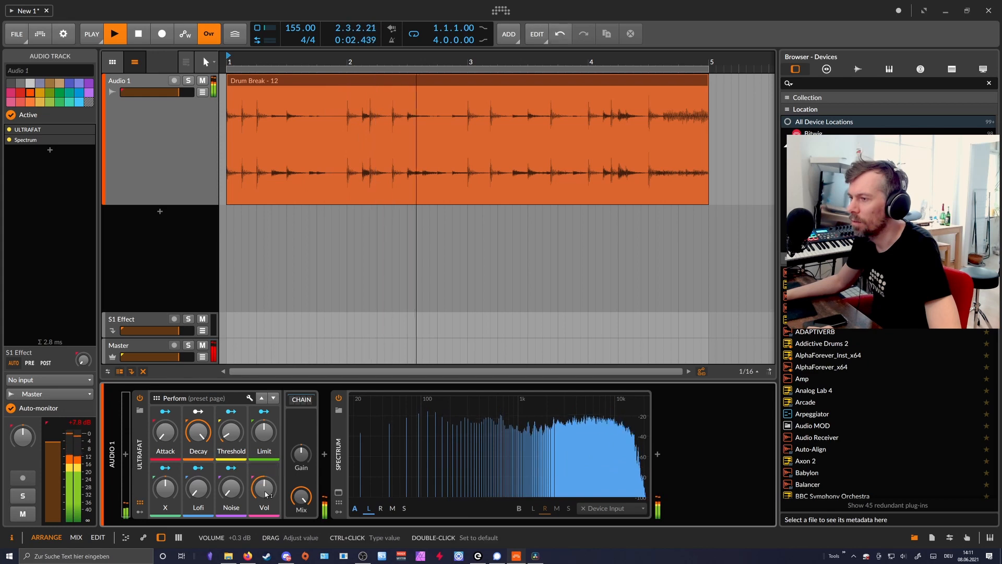
pyautogui.press('space')
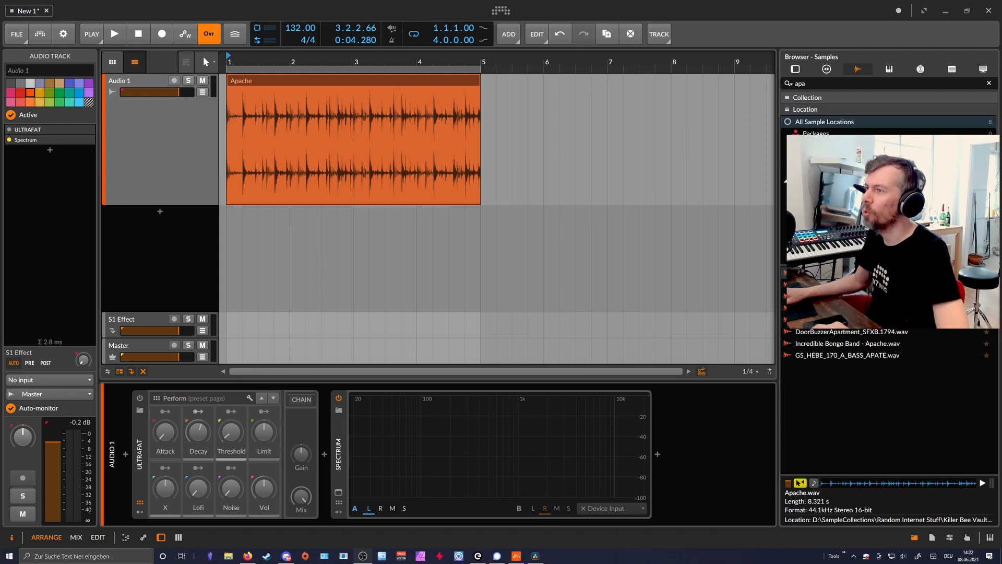
# Step: Play the Apache loop dry, set the project tempo to 133 BPM, enable ULTRAFAT to compare, and stop playback
pyautogui.press('space')
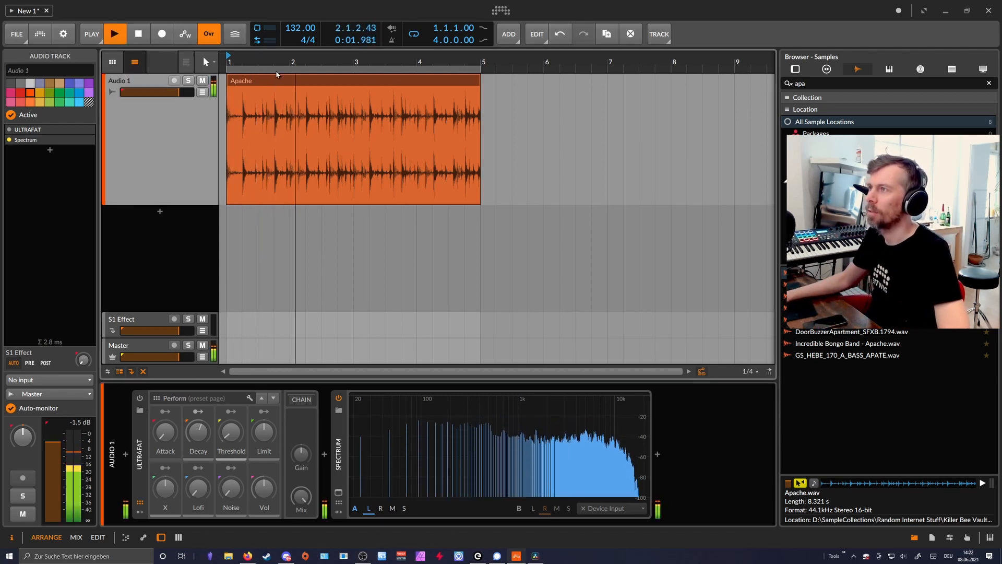
pyautogui.moveTo(300, 27); pyautogui.dragTo(301, 29)
pyautogui.click(140, 399)
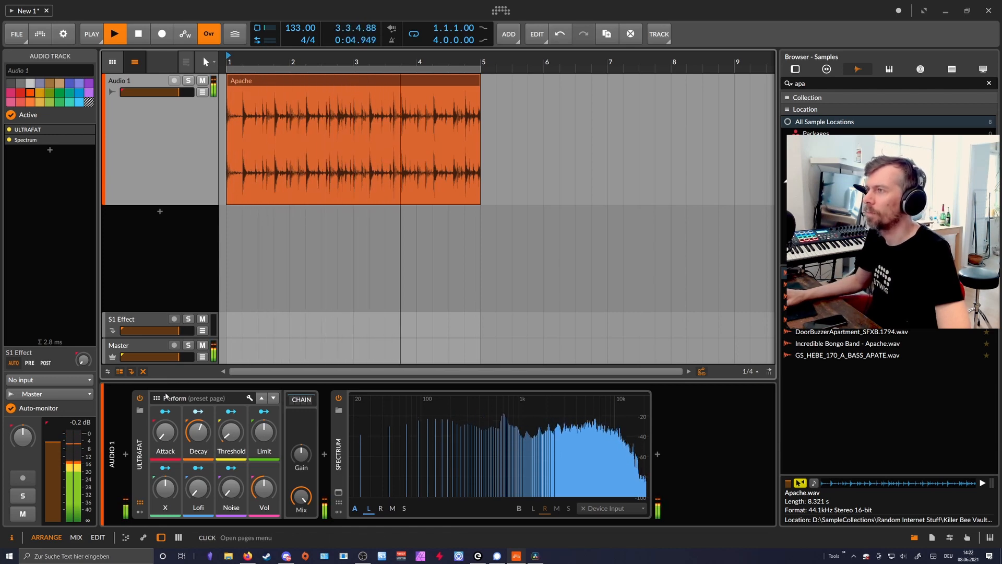
pyautogui.press('space')
# Step: Select the Apache clip, lower its gain to about -5.8 dB, and play it through ULTRAFAT
pyautogui.click(256, 88)
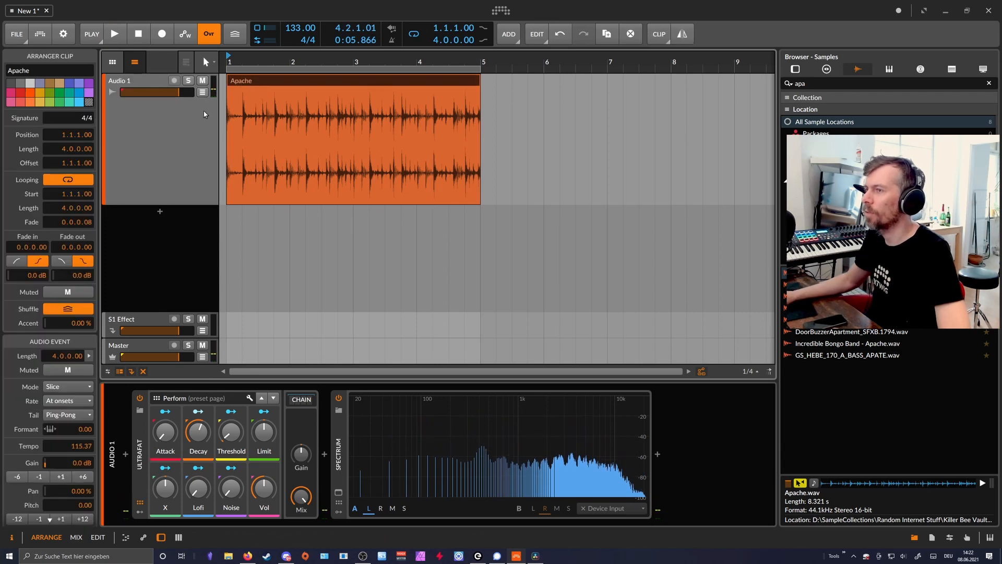
pyautogui.moveTo(277, 90); pyautogui.dragTo(276, 116)
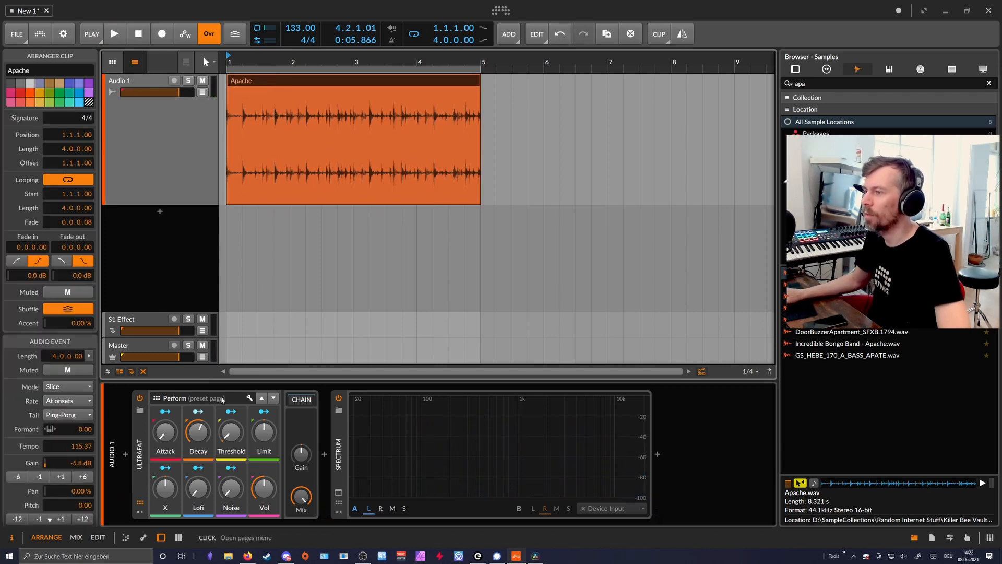
pyautogui.moveTo(233, 444); pyautogui.dragTo(233, 444)
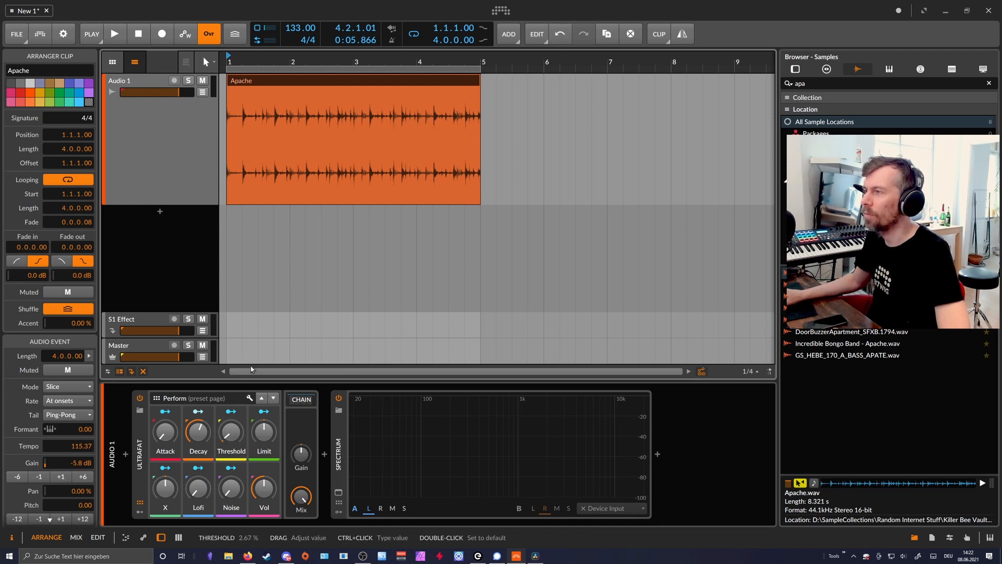
pyautogui.press('space')
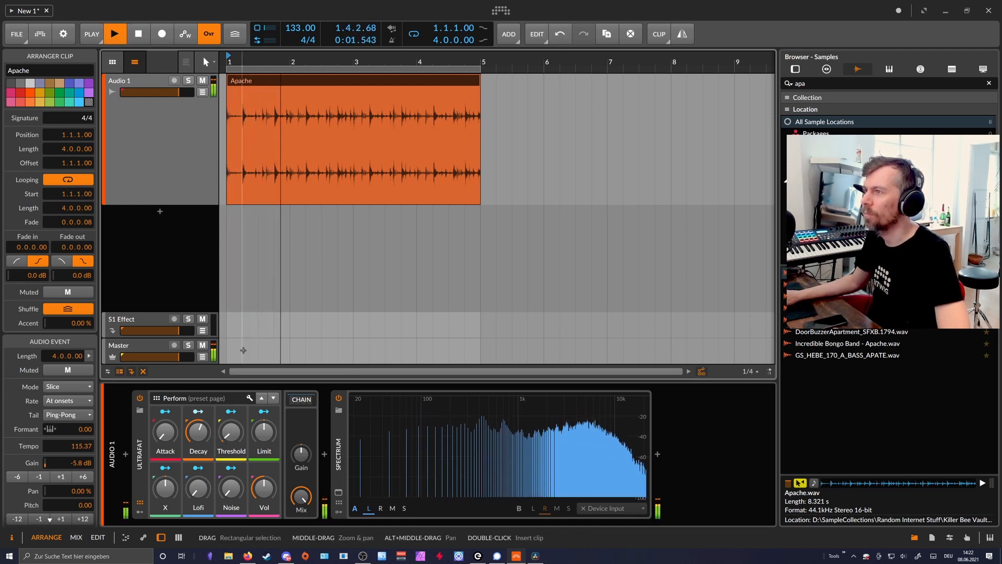
# Step: Raise the Apache clip's gain to about +6.2 dB during playback, select the Audio 1 track, and lower the clip gain again
pyautogui.moveTo(324, 105); pyautogui.dragTo(334, 80)
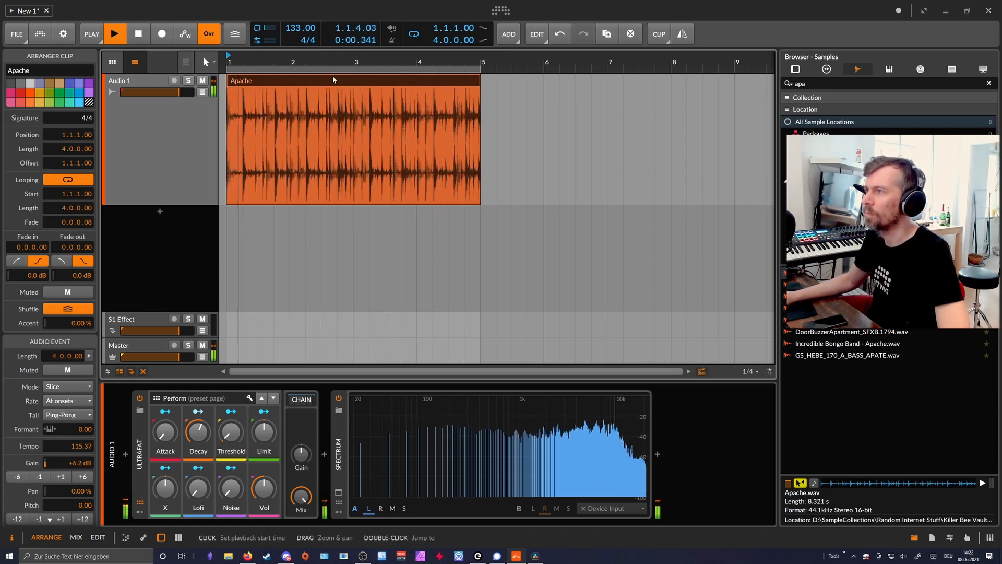
pyautogui.click(154, 83)
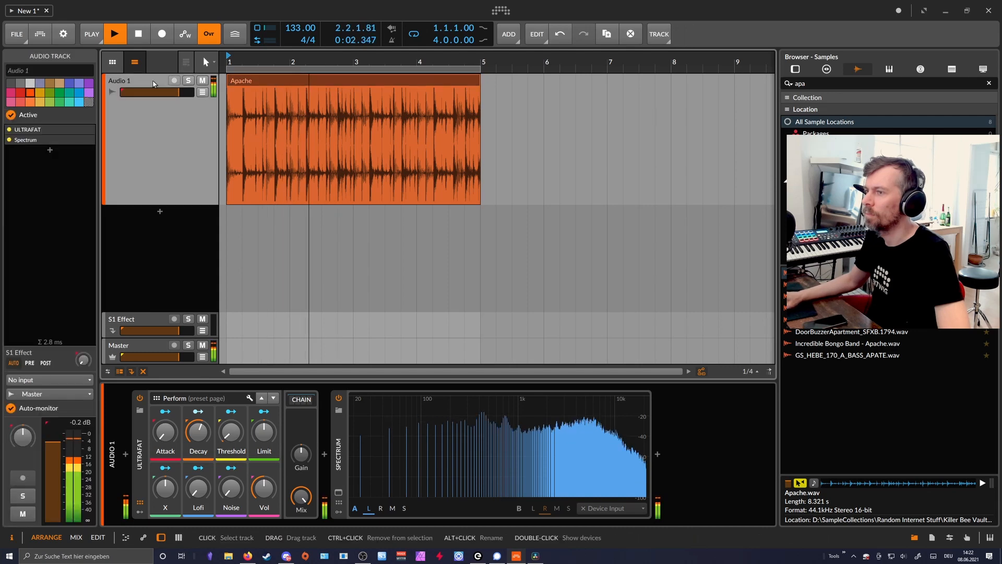
pyautogui.moveTo(308, 107); pyautogui.dragTo(308, 121)
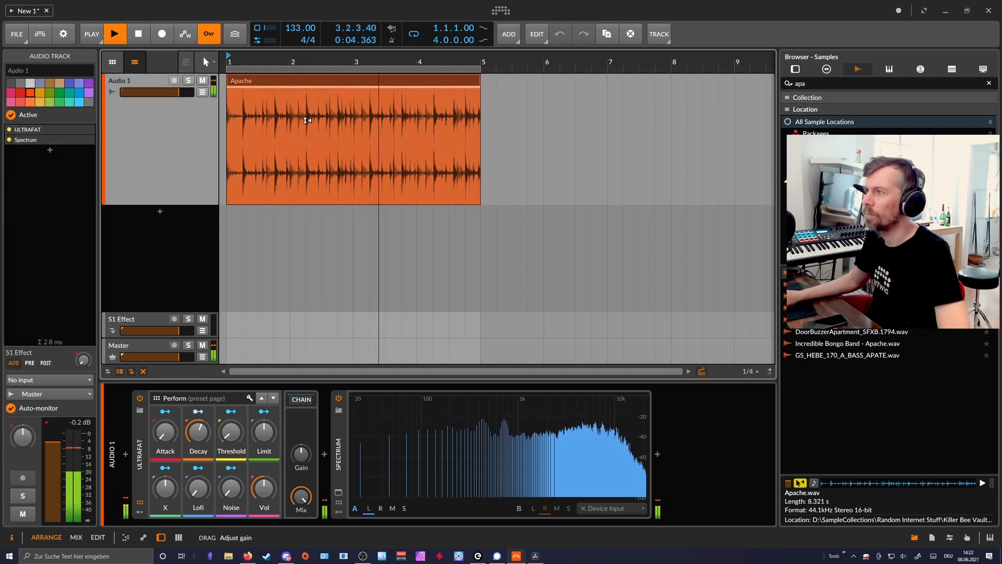
# Step: Bypass ULTRAFAT, vary the Apache clip's gain to hear it dry, and enable ULTRAFAT again
pyautogui.click(141, 398)
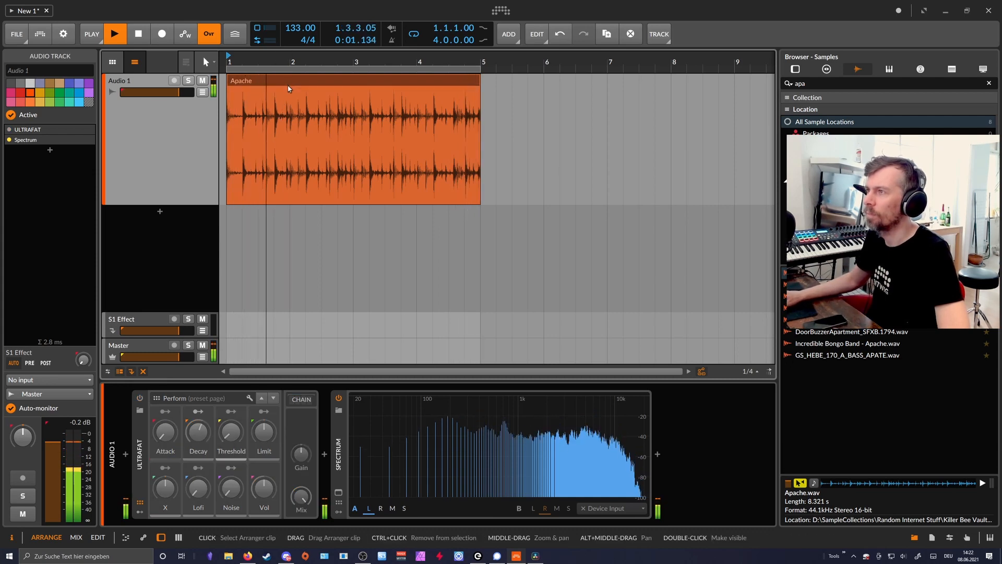
pyautogui.moveTo(336, 88)
pyautogui.mouseDown()
pyautogui.moveTo(336, 104)
pyautogui.moveTo(333, 70)
pyautogui.mouseUp()
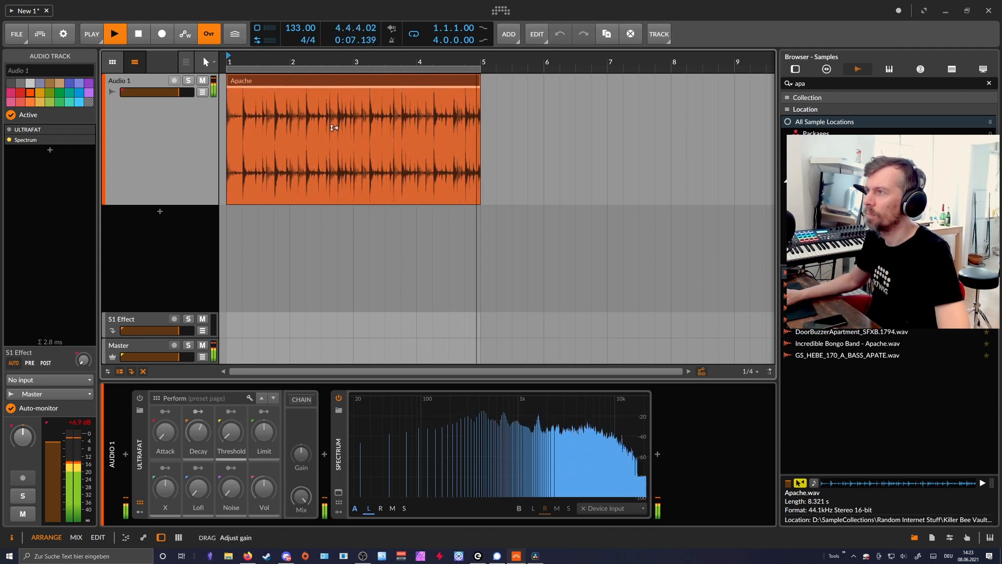
pyautogui.click(140, 398)
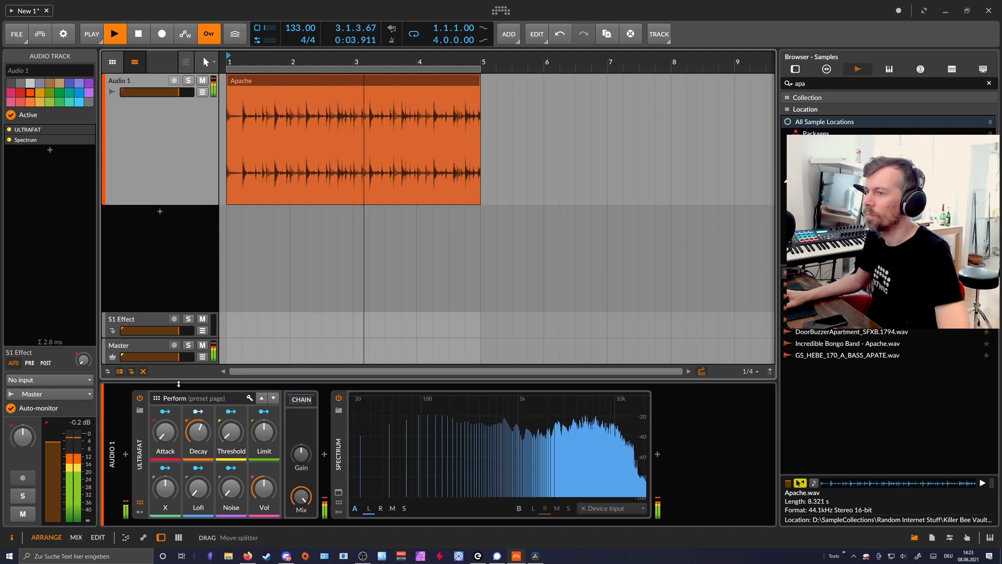
# Step: Stop playback and select the ULTRAFAT device to review its macro modulation mappings
pyautogui.press('space')
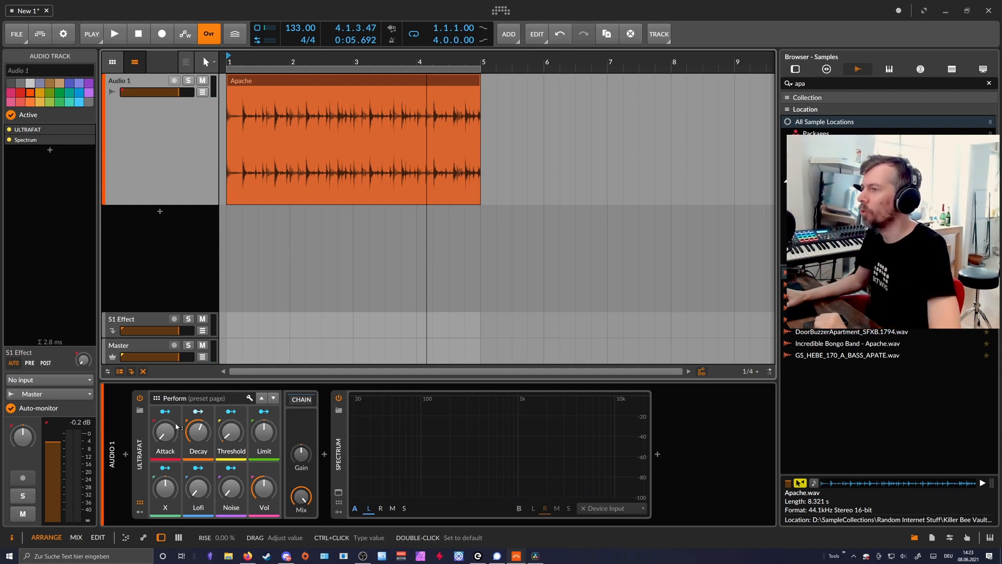
pyautogui.click(143, 432)
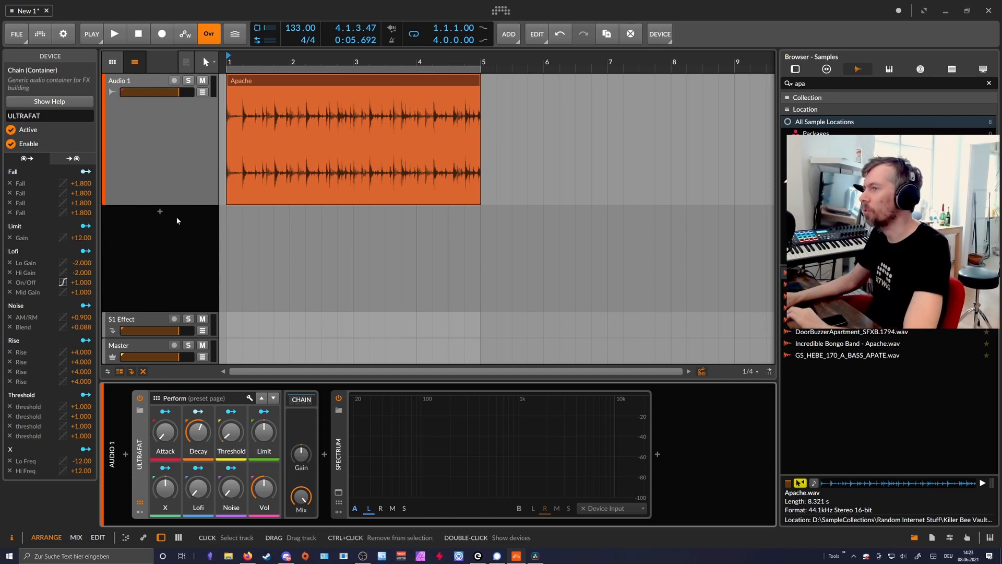
pyautogui.click(186, 184)
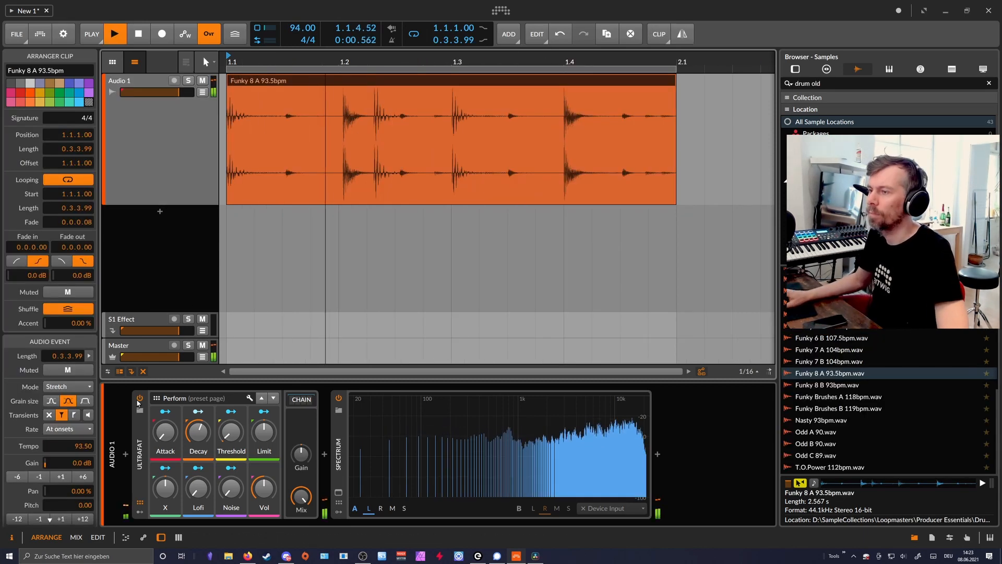
# Step: Bypass ULTRAFAT on the Funky 8 A 93.5bpm loop, lower the clip's gain to about -5.5 dB, and re-enable ULTRAFAT
pyautogui.click(139, 398)
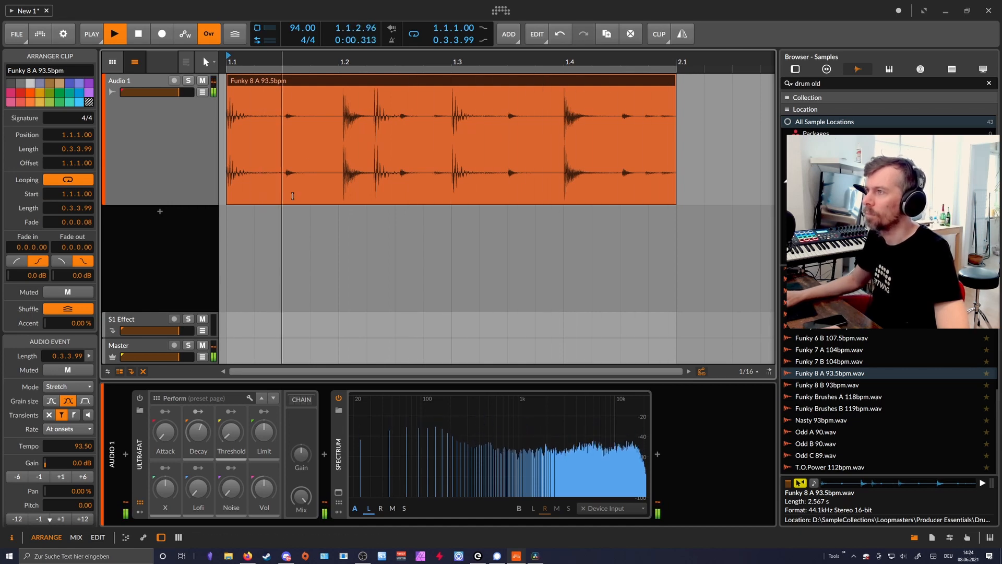
pyautogui.moveTo(317, 111); pyautogui.dragTo(318, 118)
pyautogui.click(140, 398)
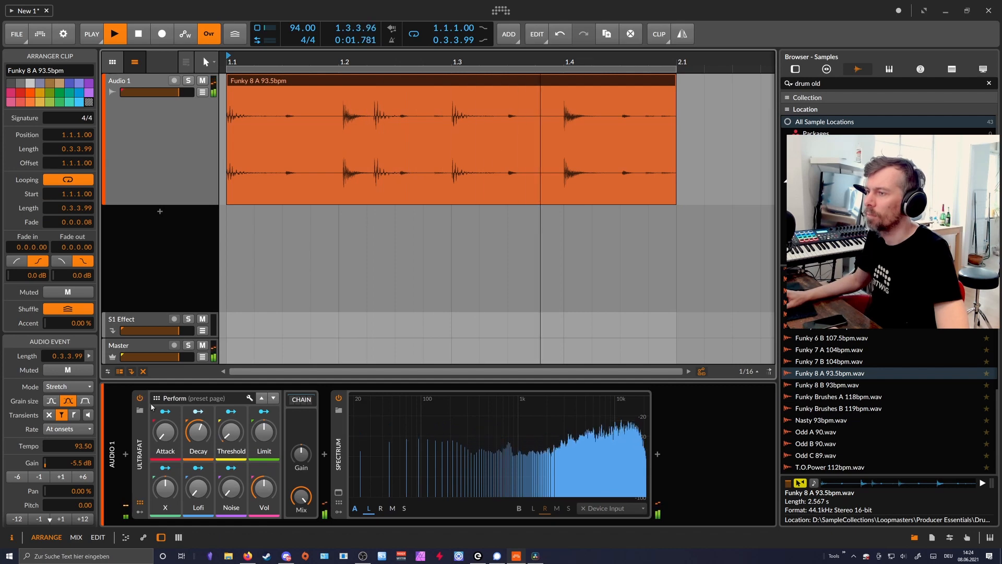
# Step: Try Decay at about 94 %, raise Noise and set Limit to about 56 %, and lower Decay to about 46 %
pyautogui.moveTo(206, 435); pyautogui.dragTo(206, 425)
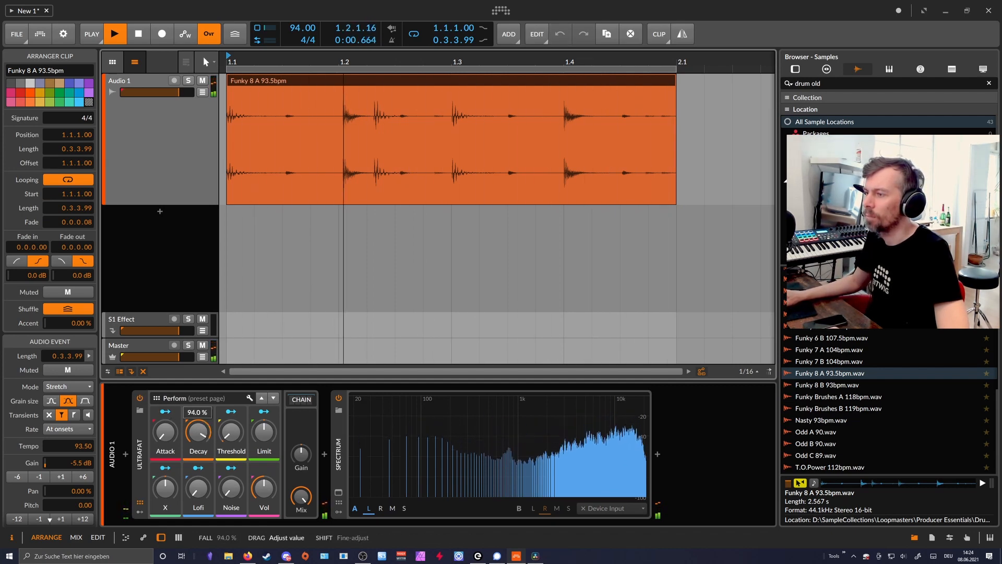
pyautogui.moveTo(231, 488); pyautogui.dragTo(263, 409)
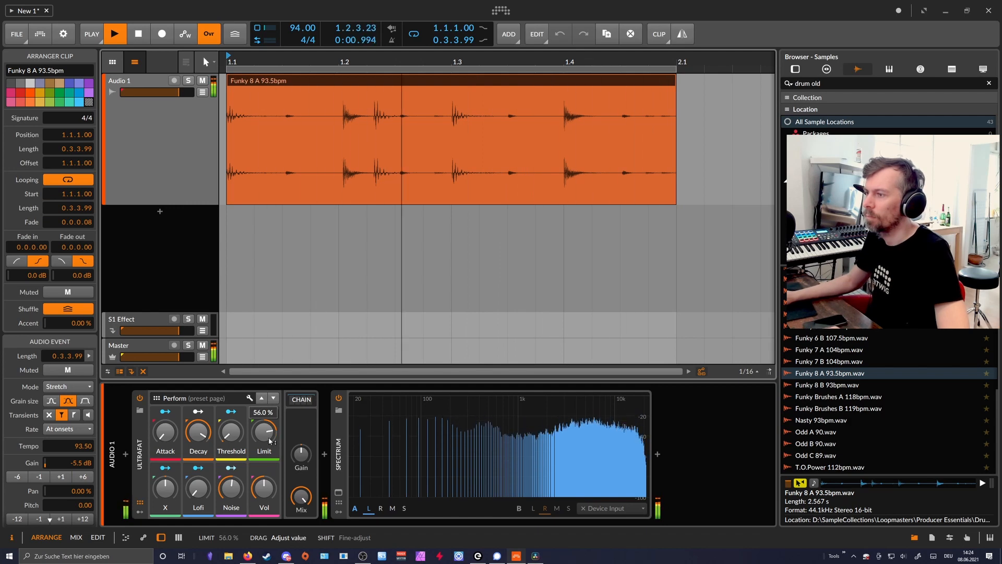
pyautogui.moveTo(198, 432); pyautogui.dragTo(198, 429)
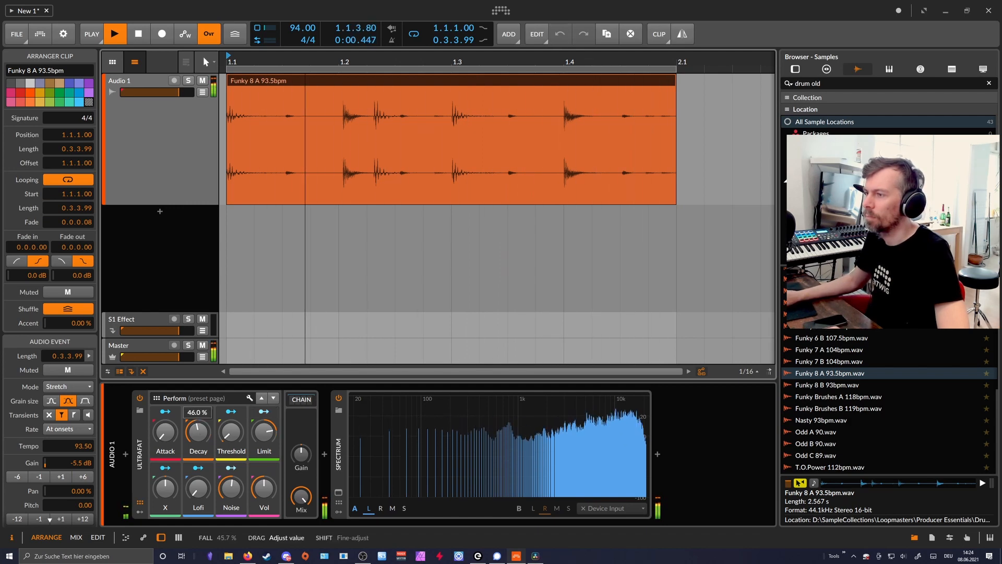
# Step: Turn Noise down to 0 %, set Decay to about 58 %, and reset Limit to its default
pyautogui.moveTo(230, 489); pyautogui.dragTo(198, 510)
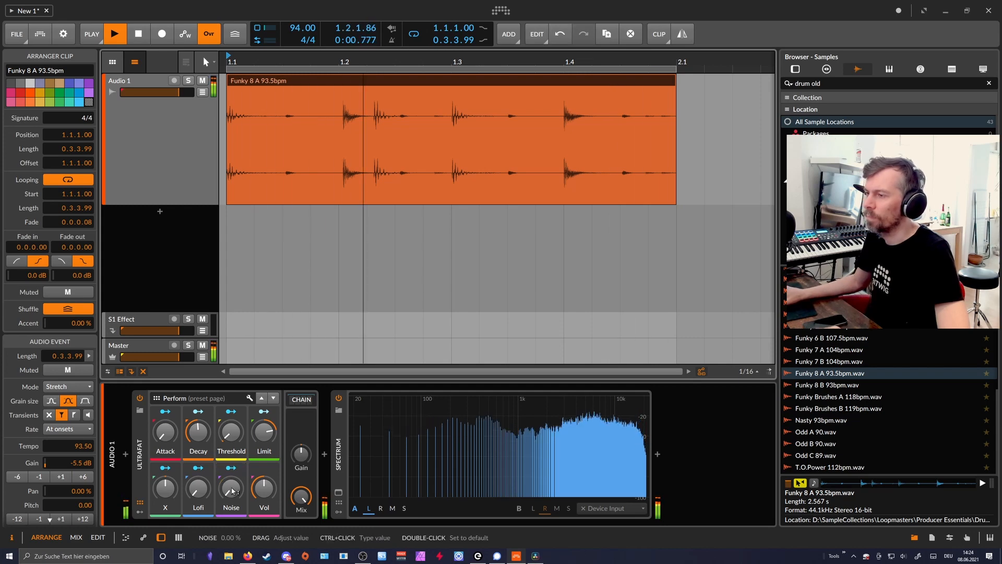
pyautogui.moveTo(198, 432); pyautogui.dragTo(202, 428)
pyautogui.doubleClick(263, 432)
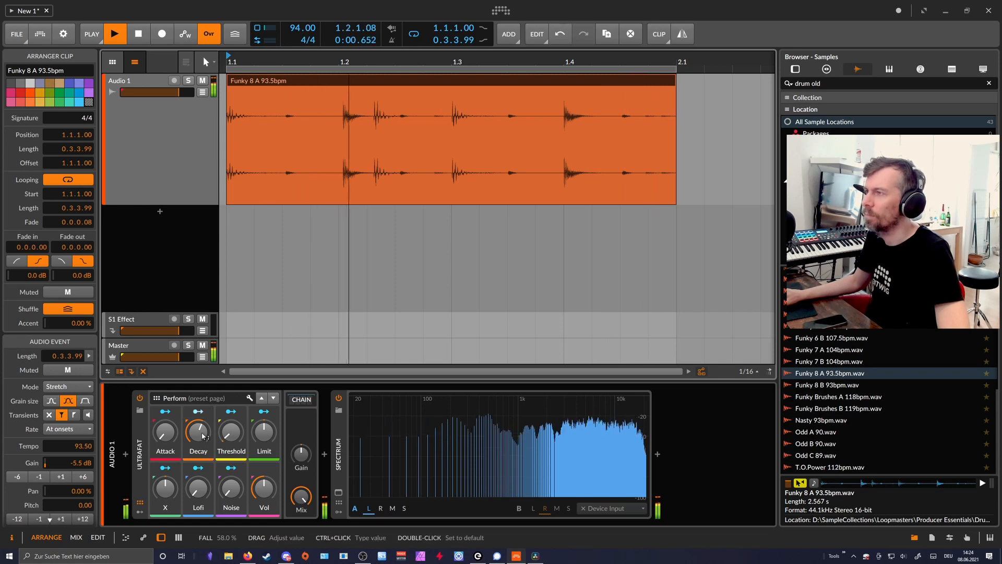
# Step: Stop playback and bounce the Funky 8 A 93.5bpm clip to a new audio track
pyautogui.press('space')
pyautogui.rightClick(295, 87)
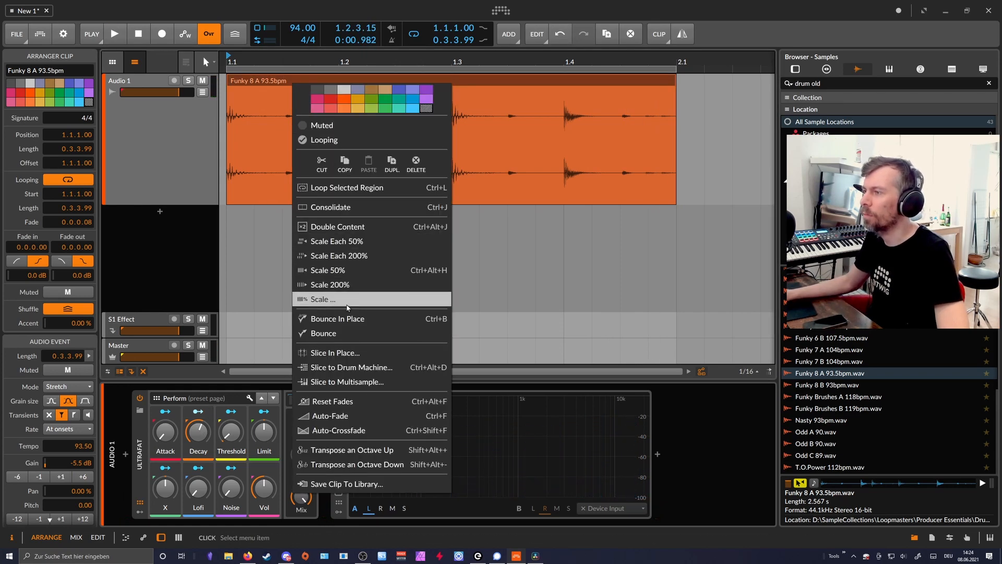
pyautogui.click(318, 333)
pyautogui.click(537, 399)
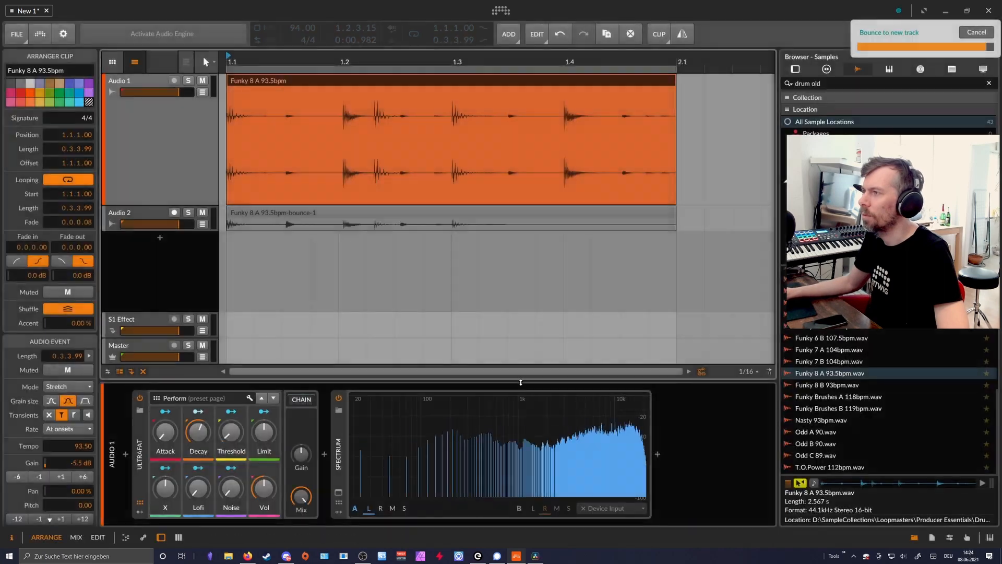
# Step: Enlarge the bounced Audio 2 track and examine its waveform around the first drum hit against the dry clip
pyautogui.moveTo(173, 231); pyautogui.dragTo(159, 348)
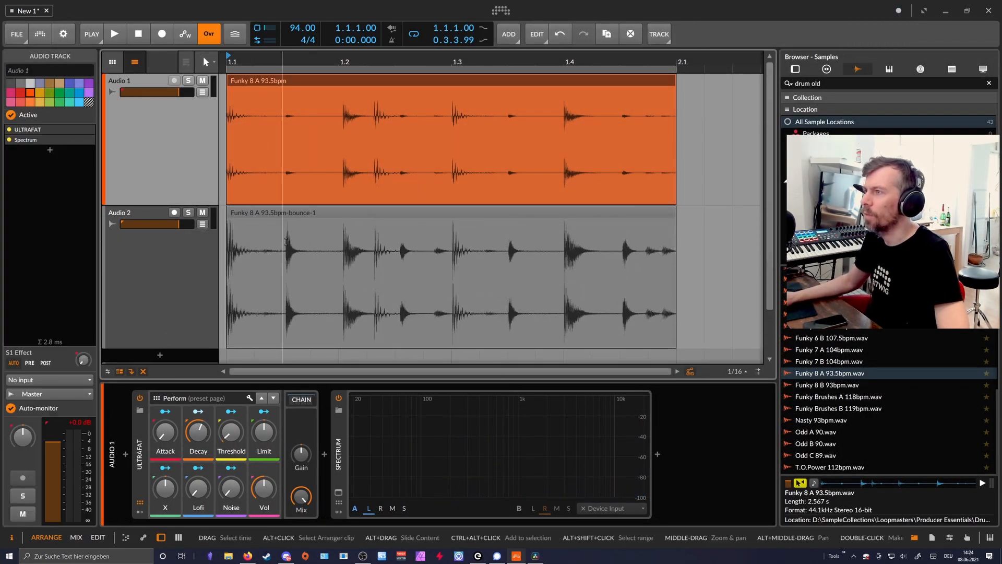
pyautogui.moveTo(253, 259); pyautogui.dragTo(226, 254)
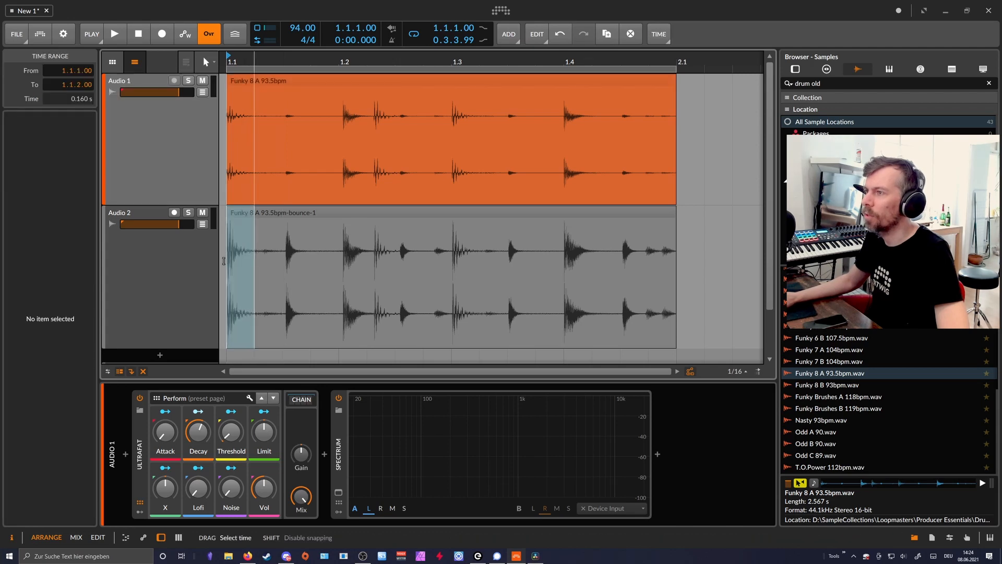
pyautogui.click(241, 248)
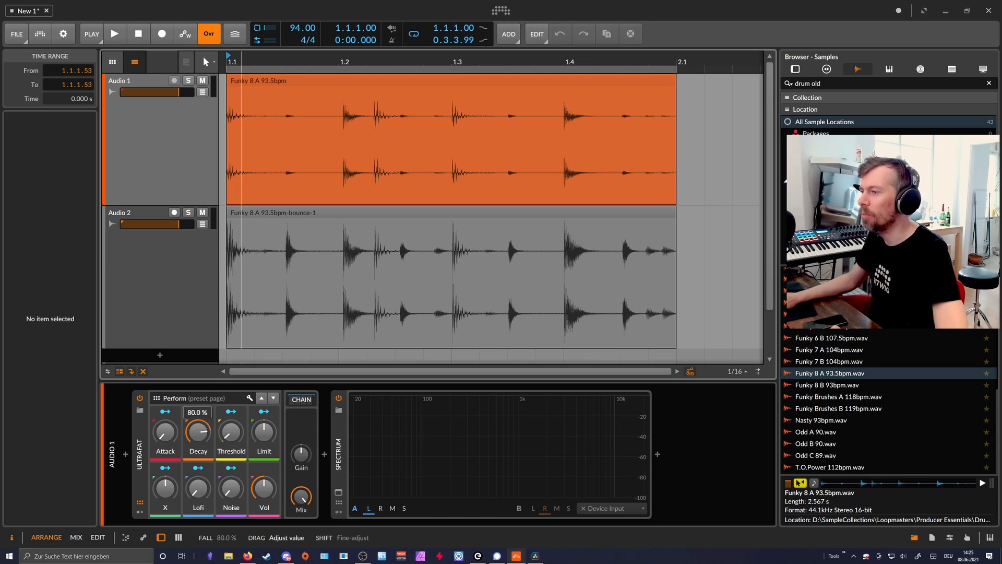
# Step: Raise ULTRAFAT's Decay past 80 % and audition it, and shrink and mute the bounced Audio 2 track
pyautogui.moveTo(198, 432); pyautogui.dragTo(197, 437)
pyautogui.press('space')
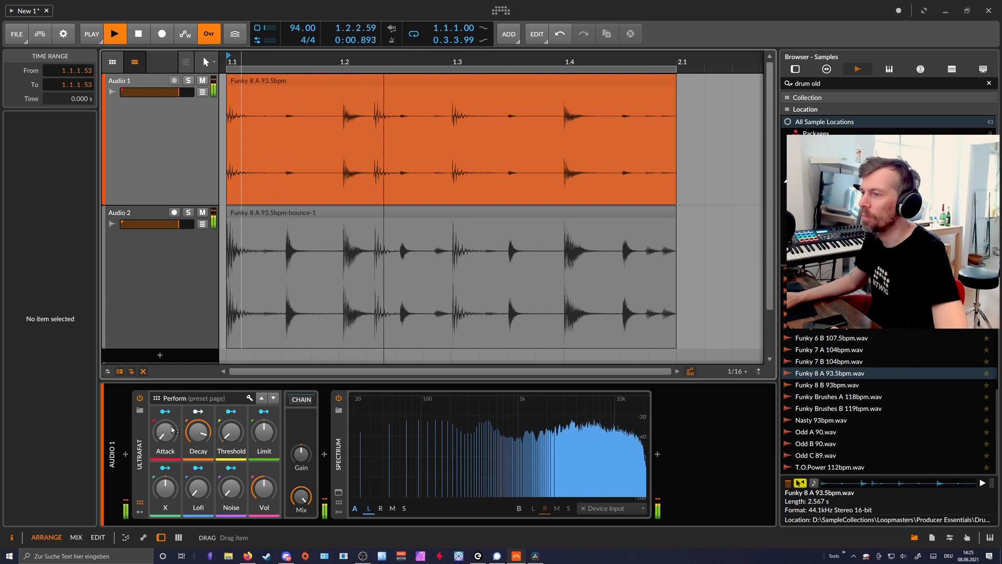
pyautogui.click(164, 327)
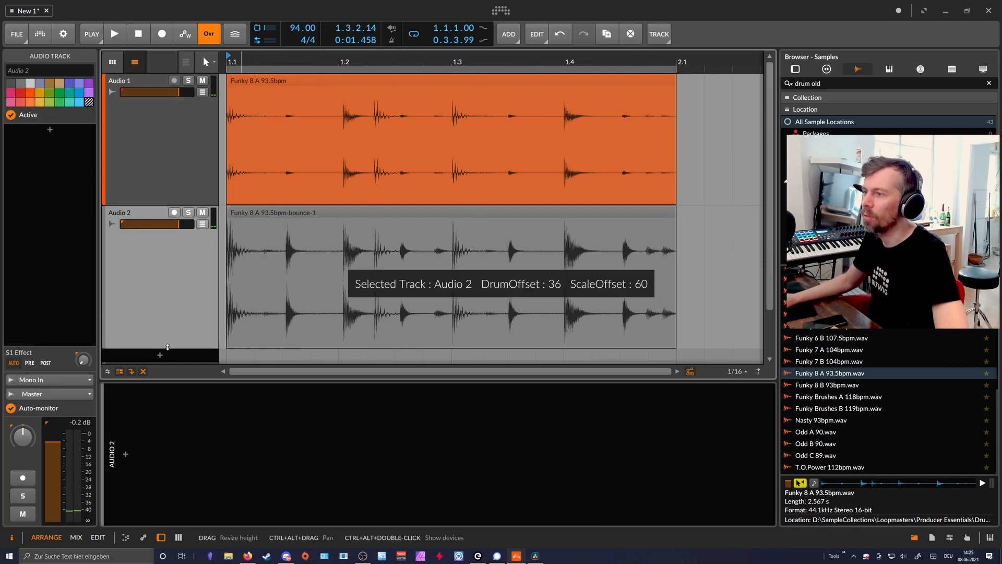
pyautogui.moveTo(164, 348); pyautogui.dragTo(163, 243)
pyautogui.click(202, 213)
# Step: Play the Audio 1 loop while raising ULTRAFAT's Attack to maximum and turning Decay down to a low setting
pyautogui.press('space')
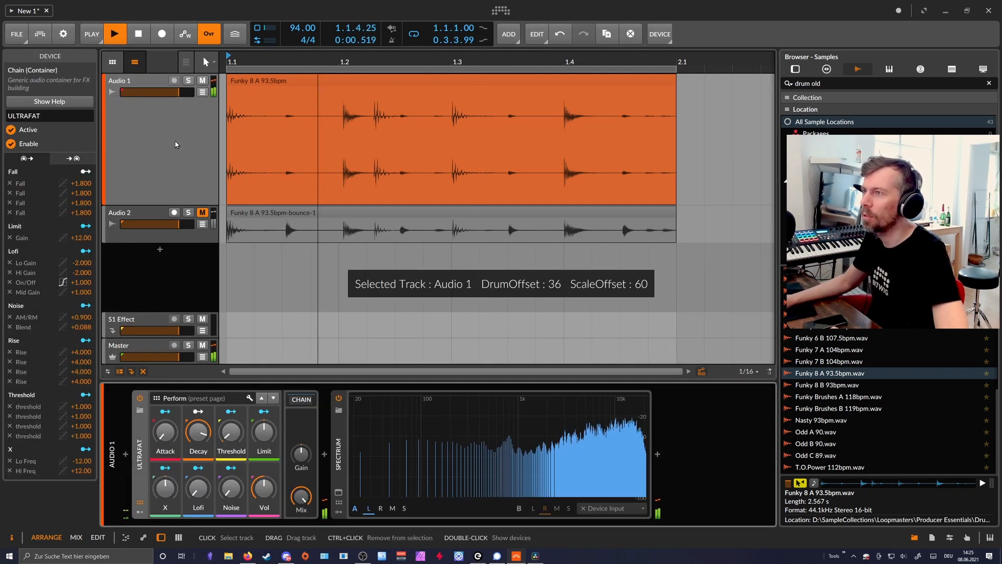
pyautogui.press('Up')
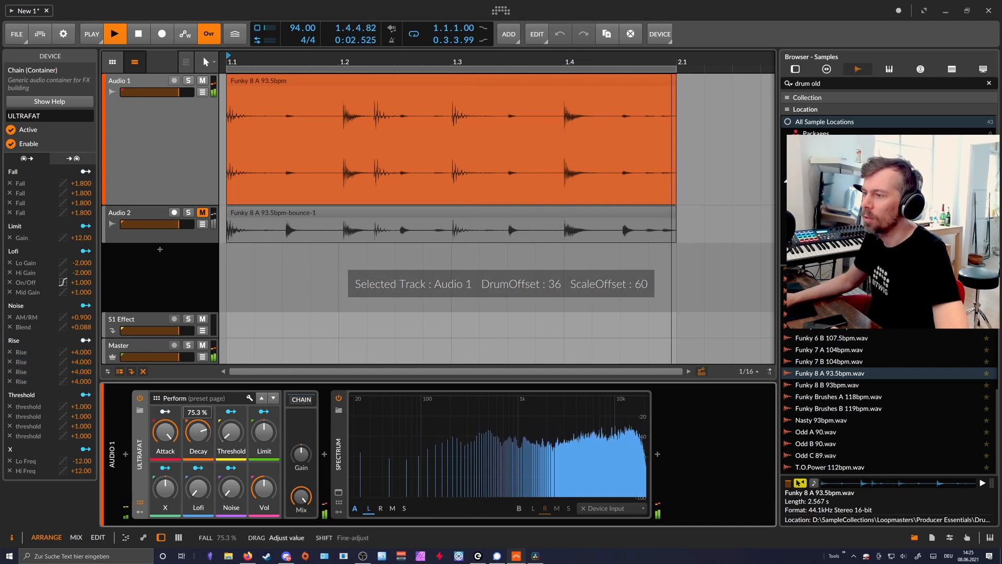
pyautogui.moveTo(168, 438); pyautogui.dragTo(167, 432)
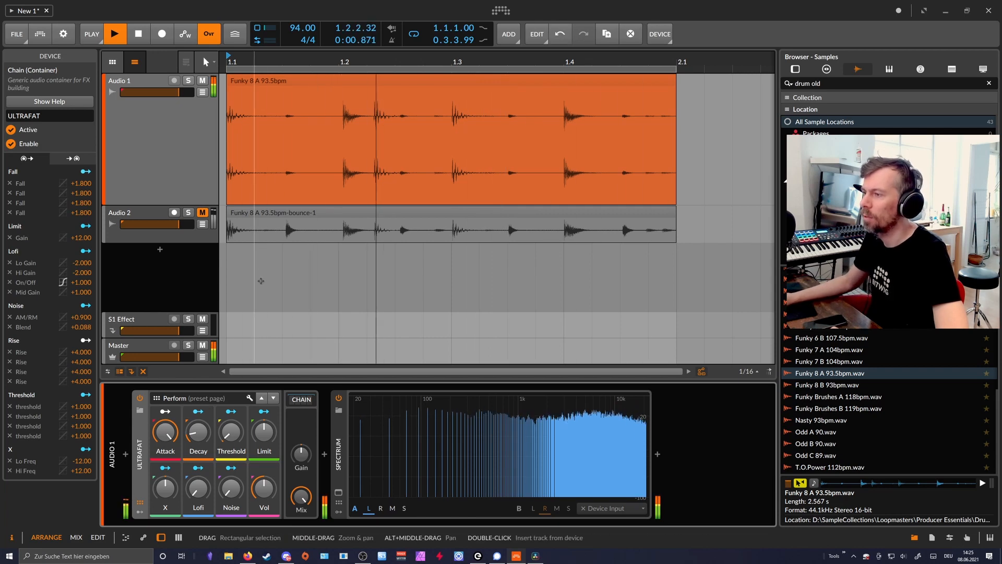
# Step: Bounce the Funky 8 A 93.5bpm clip post-fader at 32-bit floating-point to another new track and enlarge that track
pyautogui.click(299, 91)
pyautogui.rightClick(300, 91)
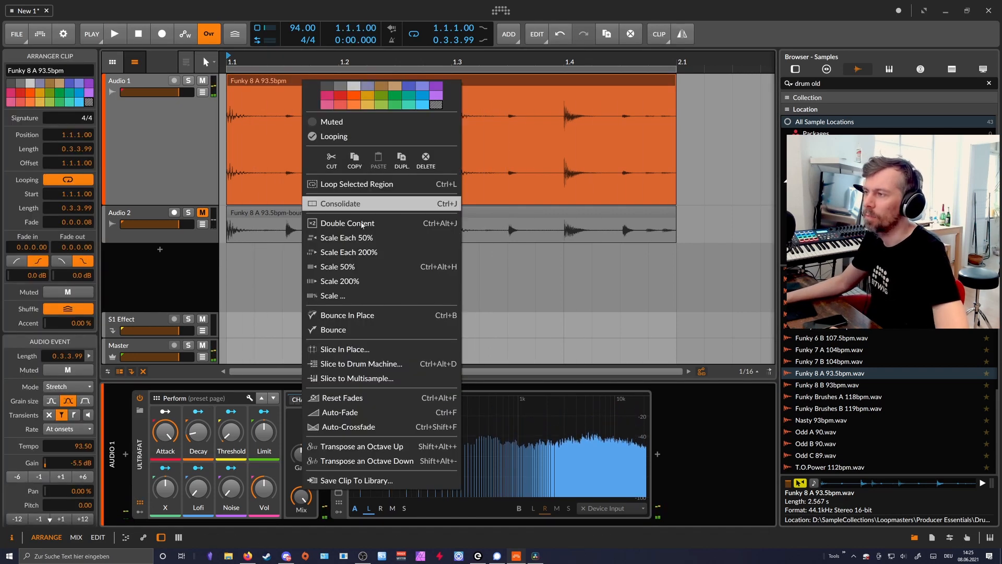
pyautogui.click(350, 329)
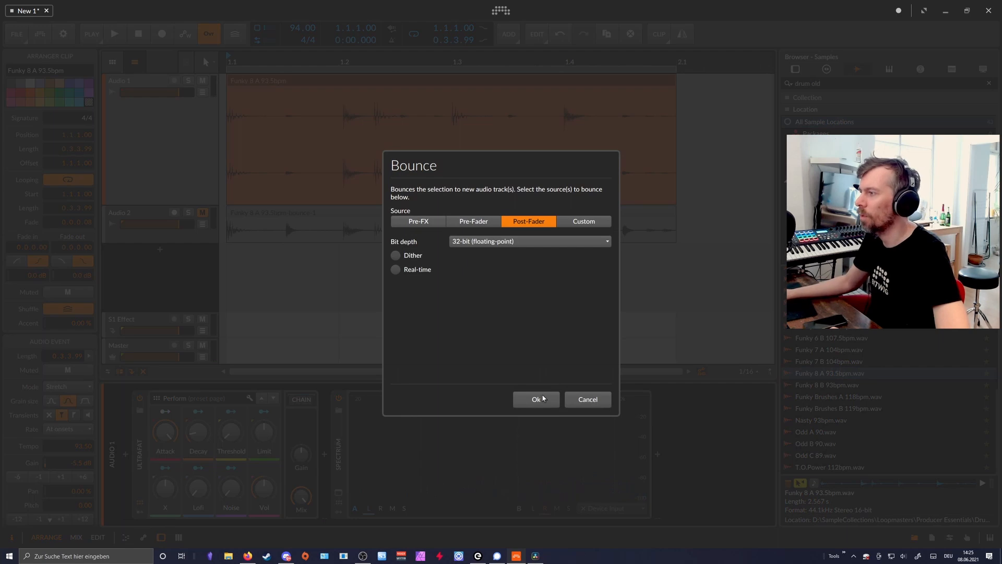
pyautogui.click(543, 399)
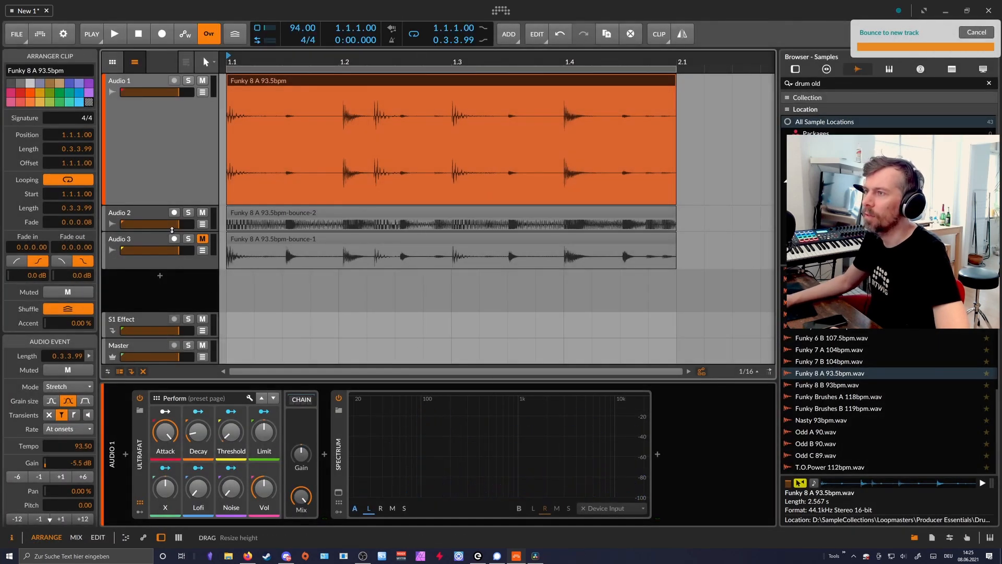
pyautogui.moveTo(171, 230); pyautogui.dragTo(172, 360)
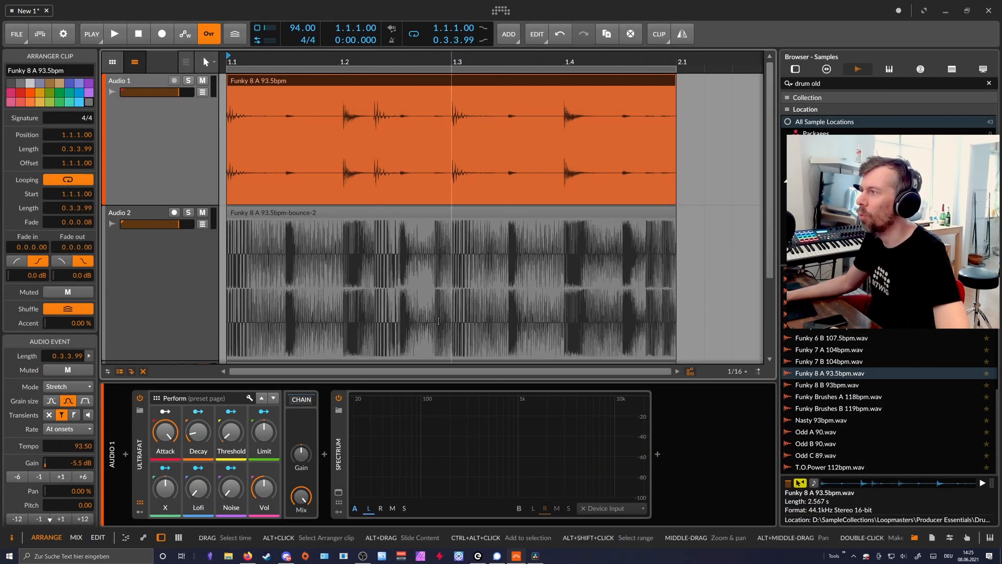
pyautogui.scroll(-2, 172, 282)
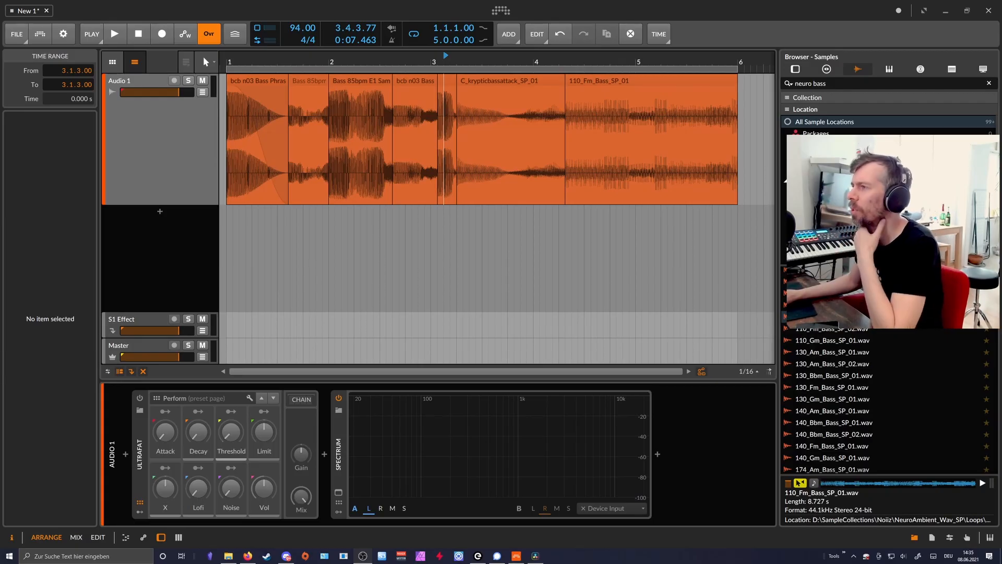
# Step: Play the sequence of bass clips on Audio 1 from the start with ULTRAFAT bypassed, and stop playback
pyautogui.click(256, 82)
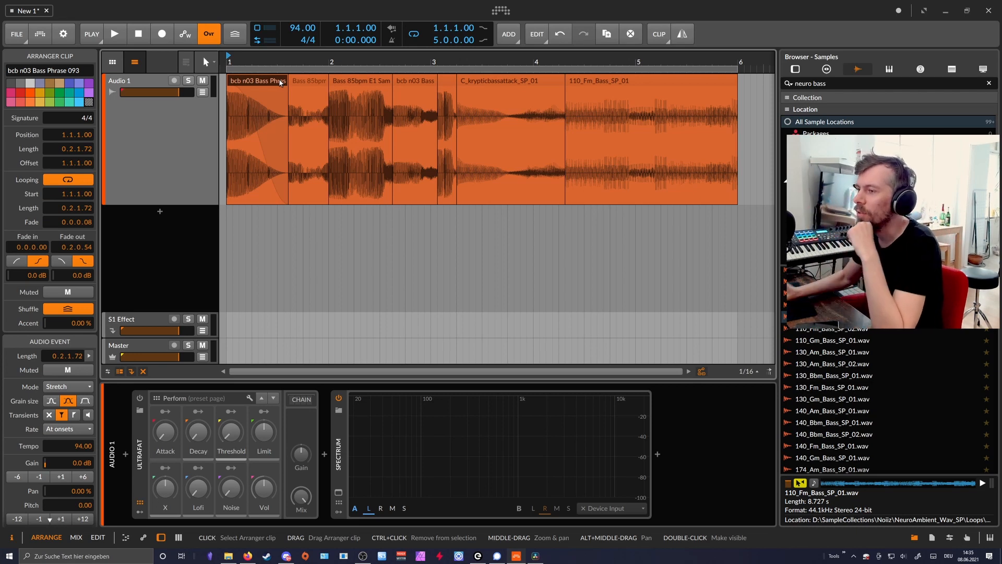
pyautogui.click(171, 119)
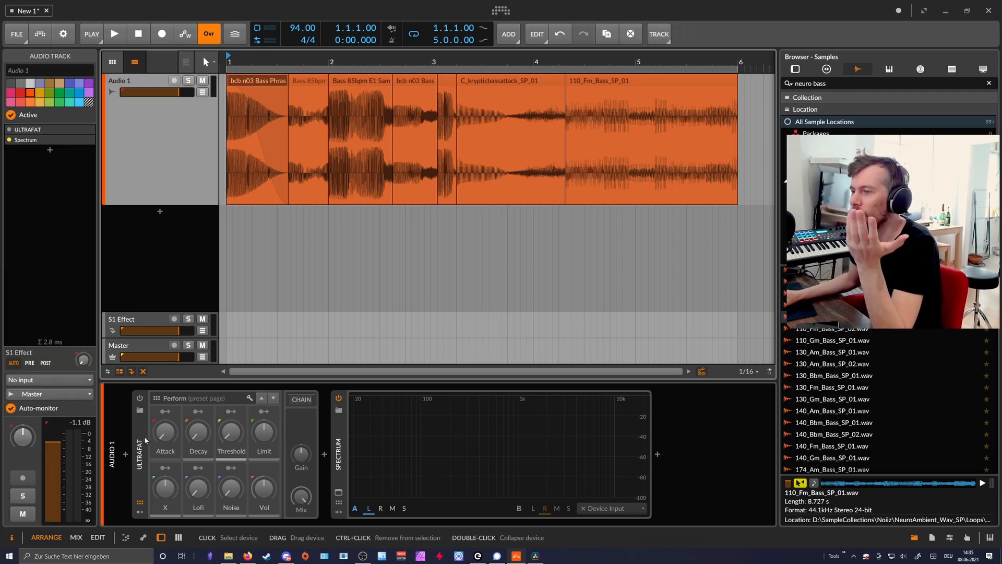
pyautogui.press('space')
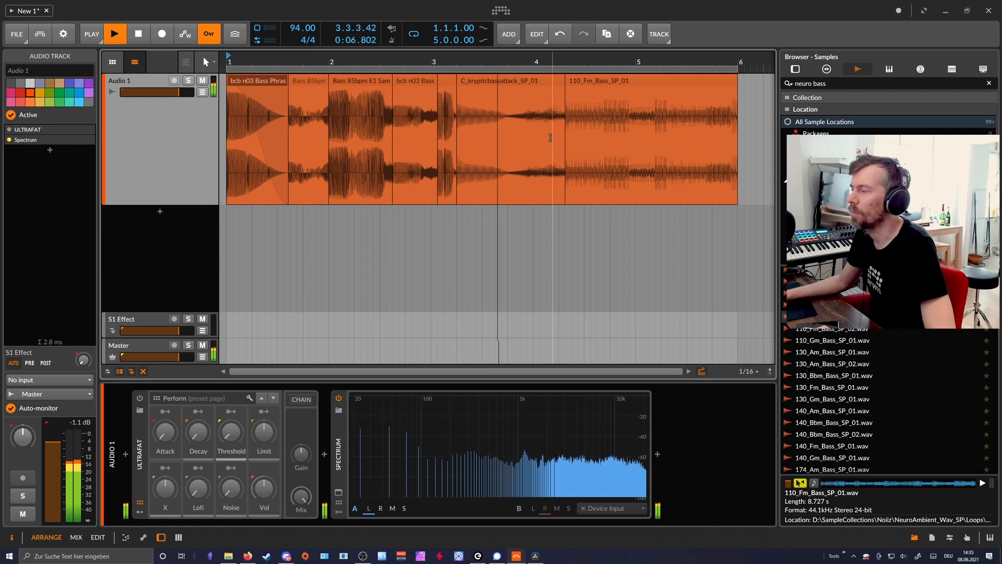
pyautogui.press('space')
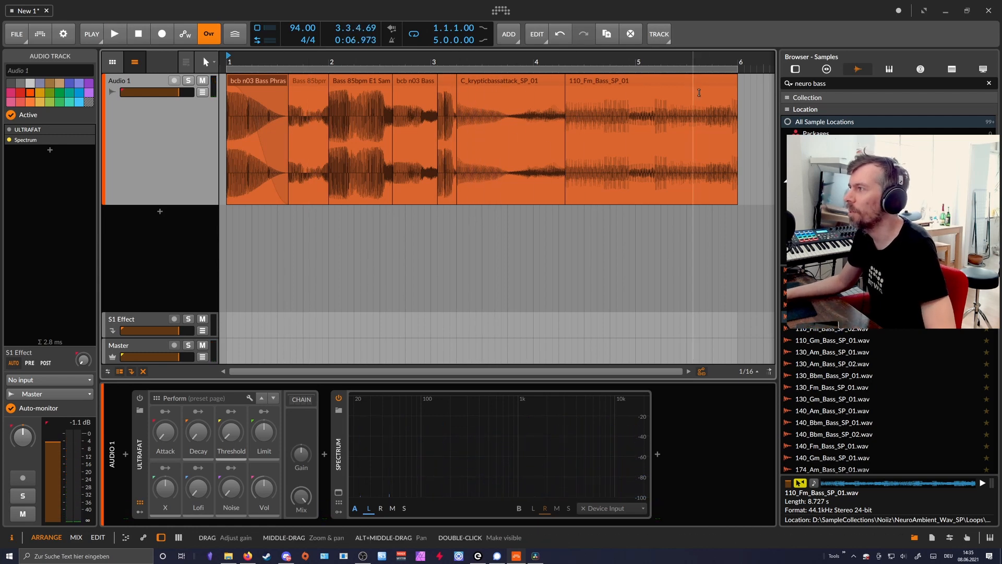
# Step: Try a fade adjustment on all the bass clips, undo it, and lengthen the first clip's fade-out
pyautogui.hotkey('ctrl', 'a')
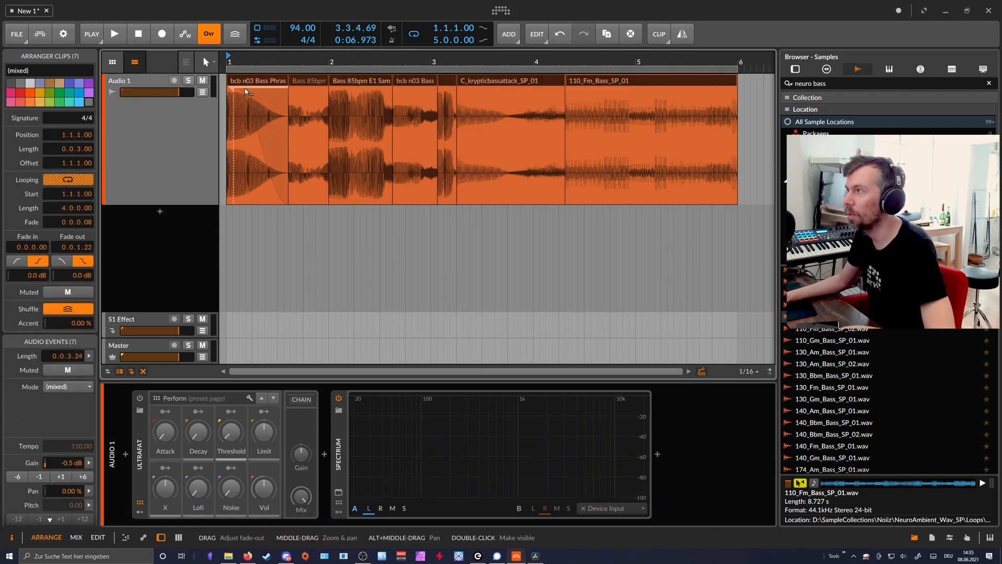
pyautogui.moveTo(246, 91)
pyautogui.mouseDown()
pyautogui.moveTo(290, 93)
pyautogui.moveTo(238, 96)
pyautogui.moveTo(257, 97)
pyautogui.mouseUp()
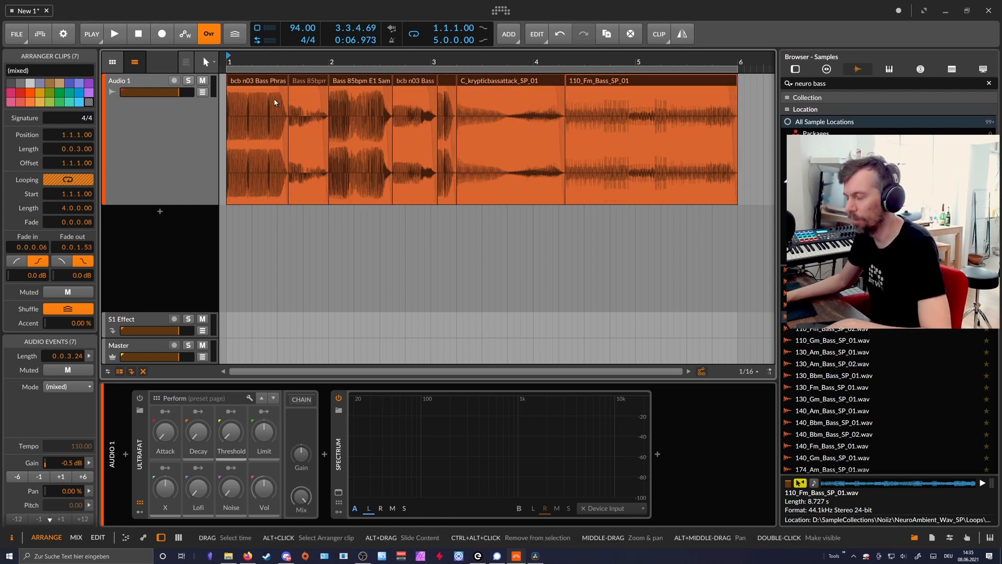
pyautogui.hotkey('ctrl', 'z')
pyautogui.click(274, 99)
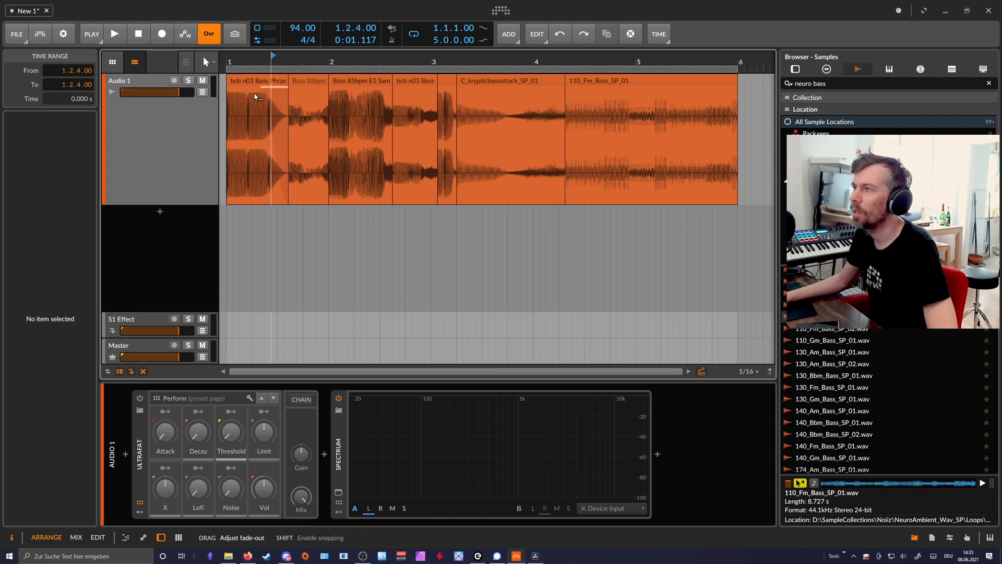
pyautogui.hotkey('ctrl', 'shift', 'z')
# Step: Enable ULTRAFAT on the bass clips and set Decay to 8 % during playback
pyautogui.click(139, 454)
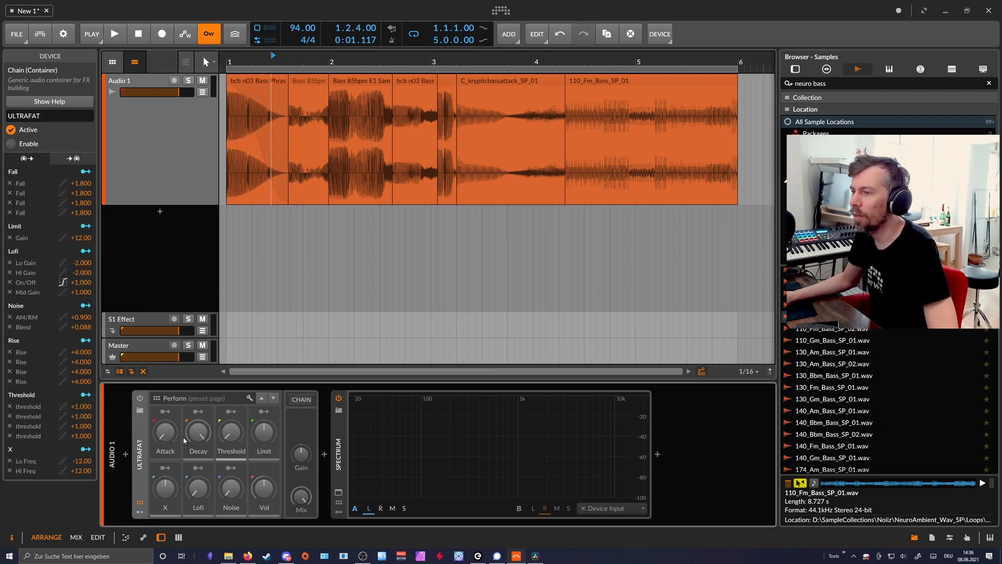
pyautogui.click(139, 398)
pyautogui.press('space')
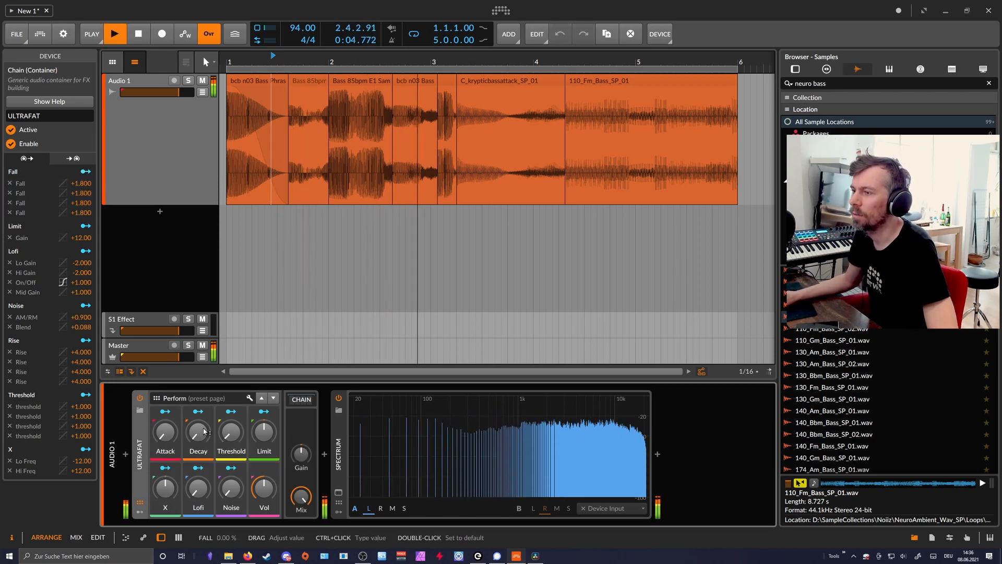
pyautogui.moveTo(205, 431); pyautogui.dragTo(205, 431)
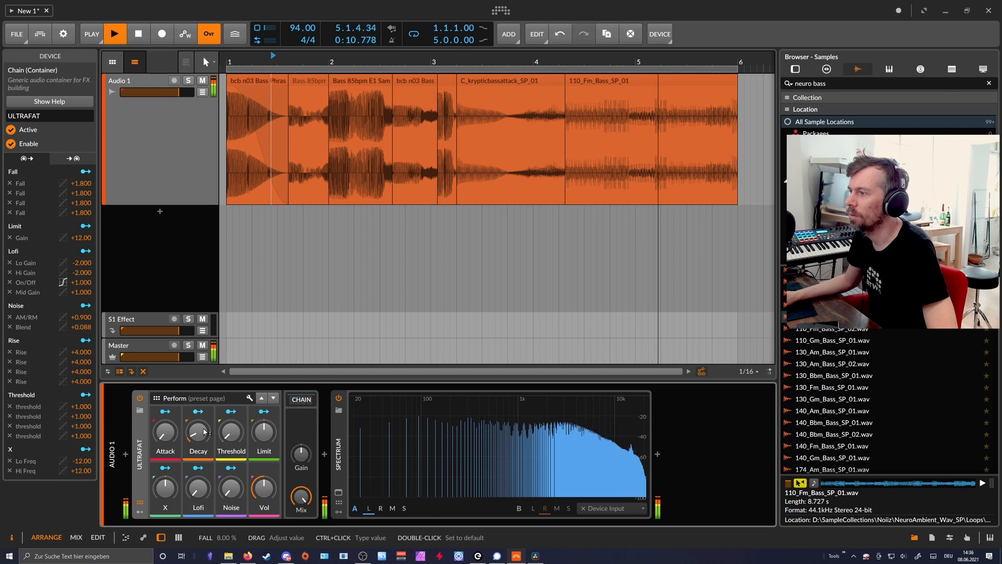
# Step: Bypass ULTRAFAT to compare the dry bass sound, stop playback, and re-enable the device
pyautogui.click(141, 400)
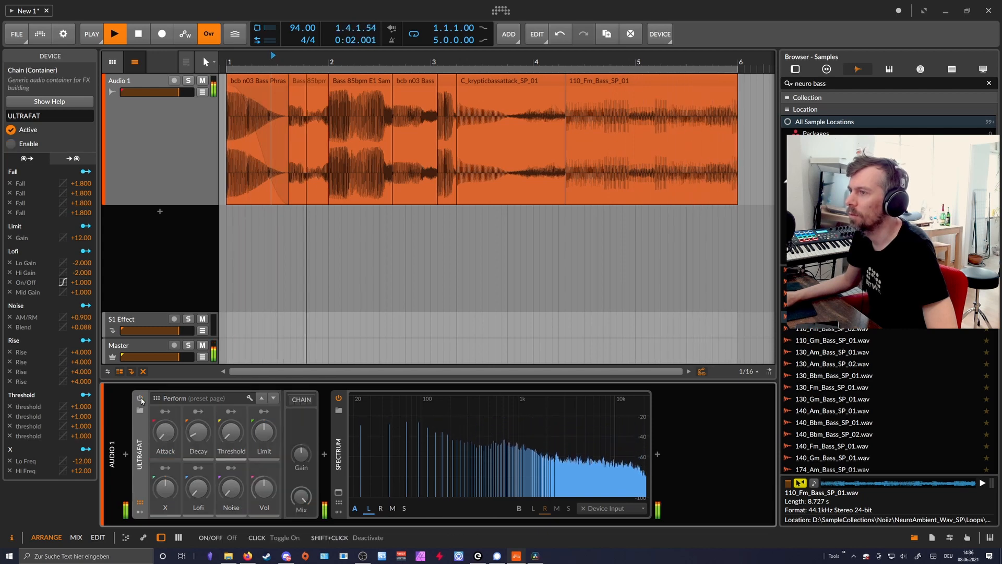
pyautogui.press('space')
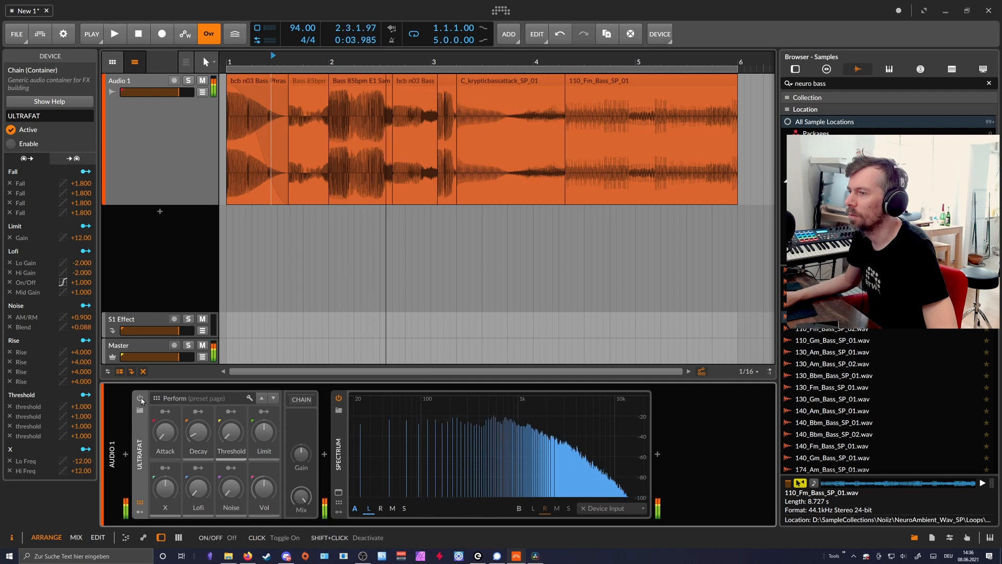
pyautogui.click(141, 400)
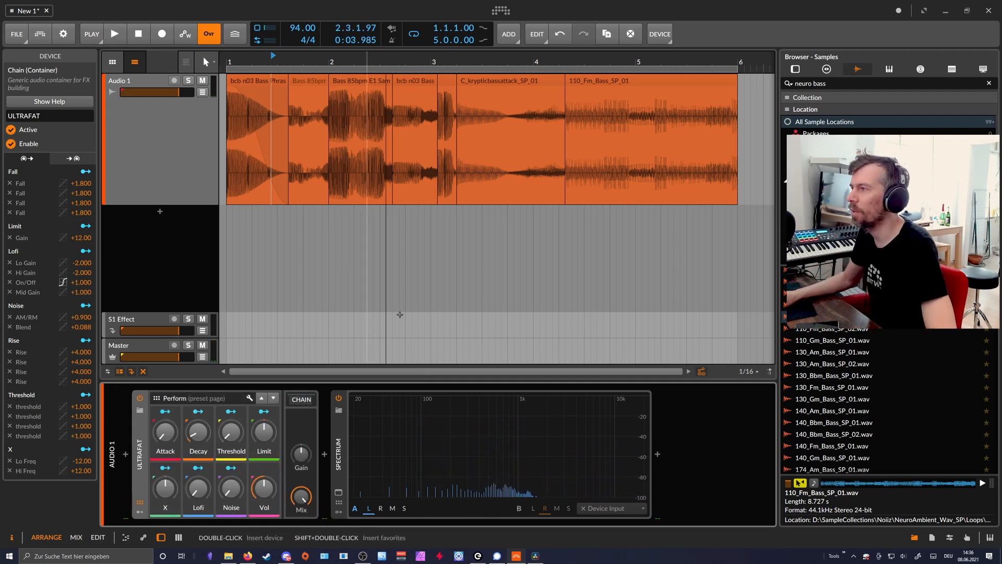
# Step: Consolidate all the bass clips on Audio 1 into a single clip
pyautogui.hotkey('ctrl', 'a')
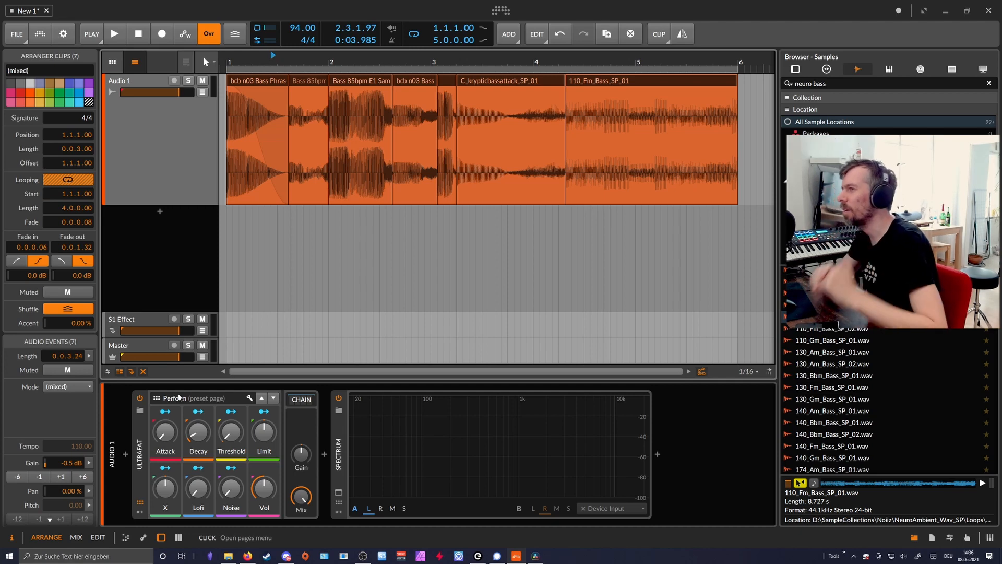
pyautogui.click(194, 155)
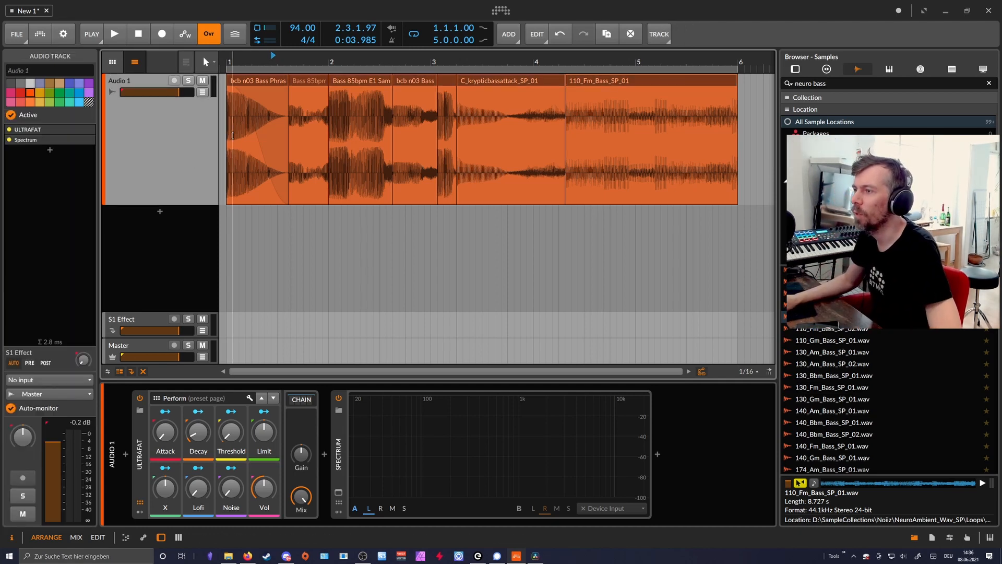
pyautogui.hotkey('ctrl', 'a')
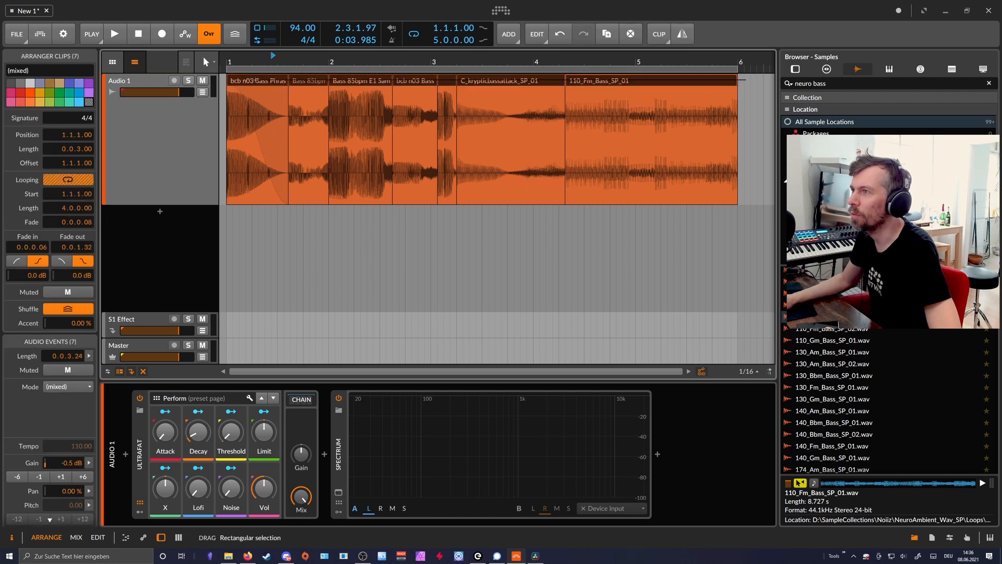
pyautogui.hotkey('ctrl', 'j')
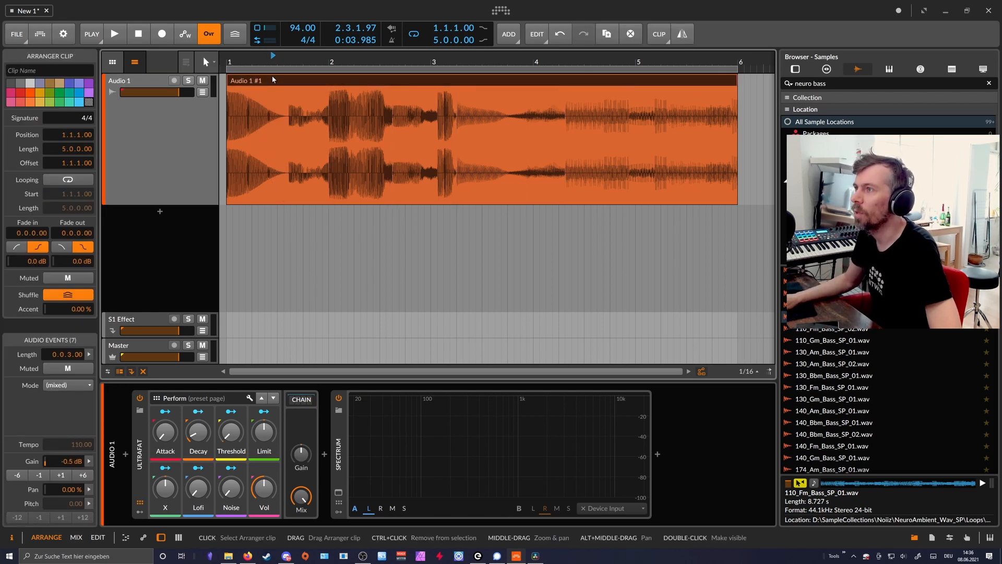
# Step: Bounce the consolidated bass clip post-fader at 32-bit floating-point to a new audio track and enlarge that track
pyautogui.press('space')
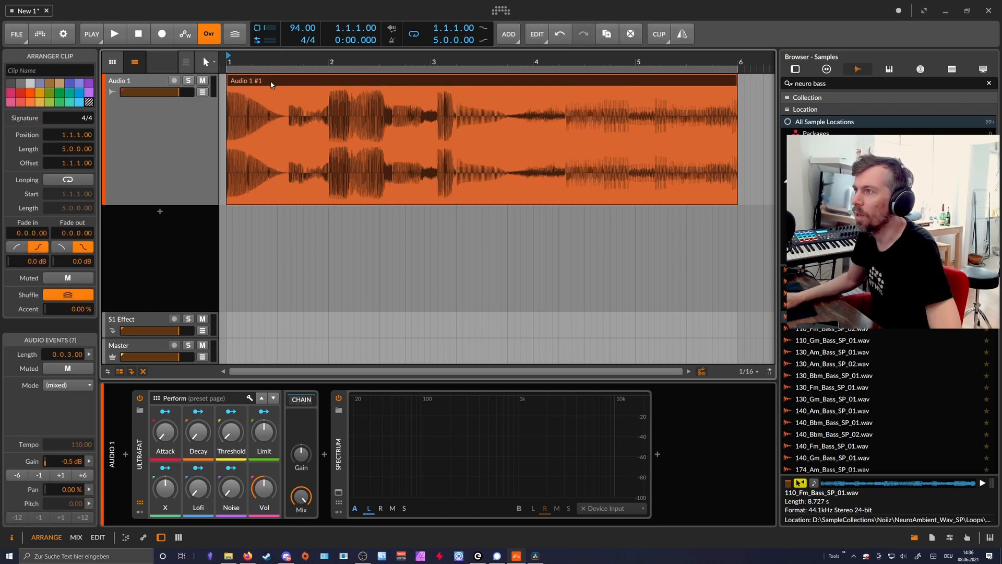
pyautogui.rightClick(264, 174)
pyautogui.click(313, 329)
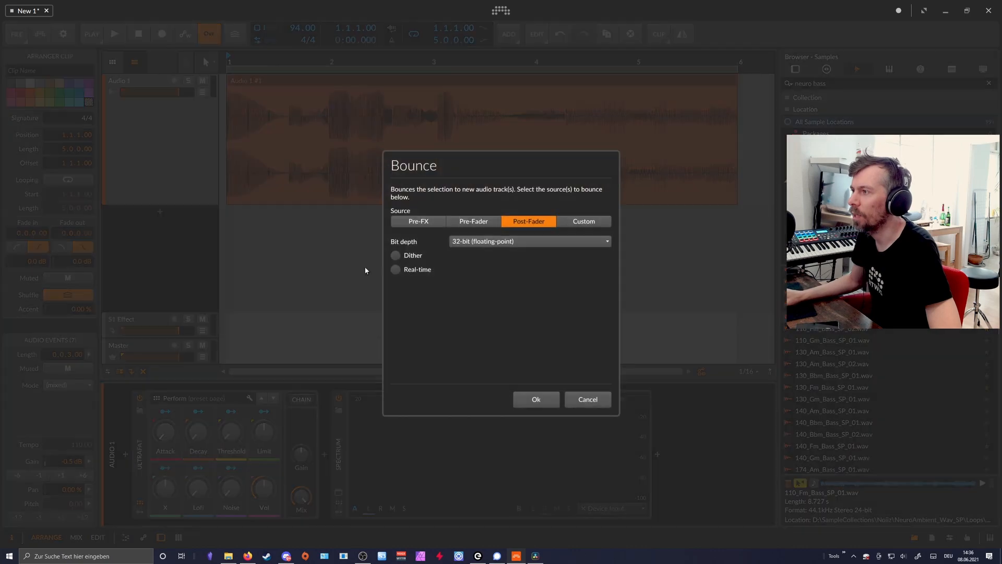
pyautogui.click(540, 400)
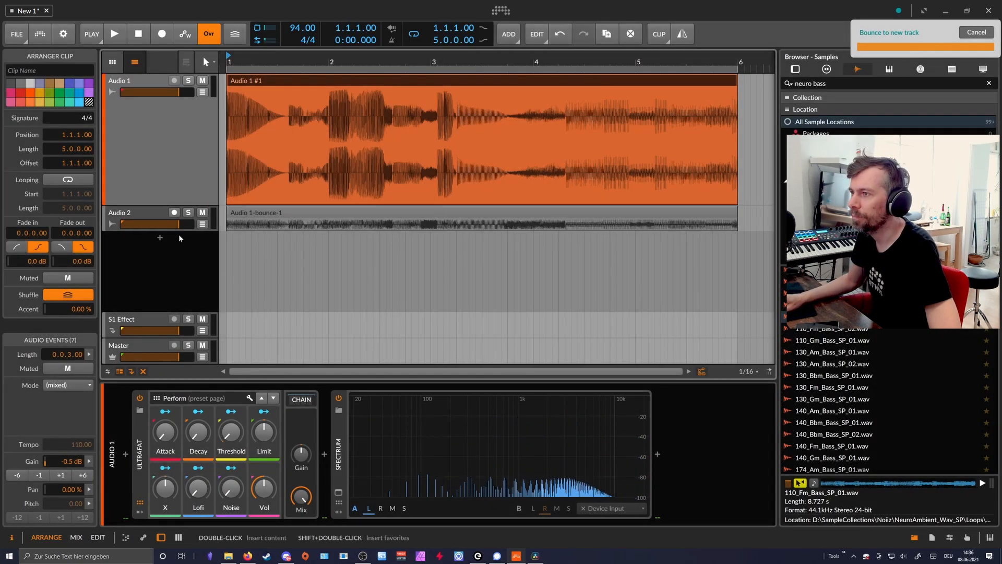
pyautogui.moveTo(178, 231); pyautogui.dragTo(169, 331)
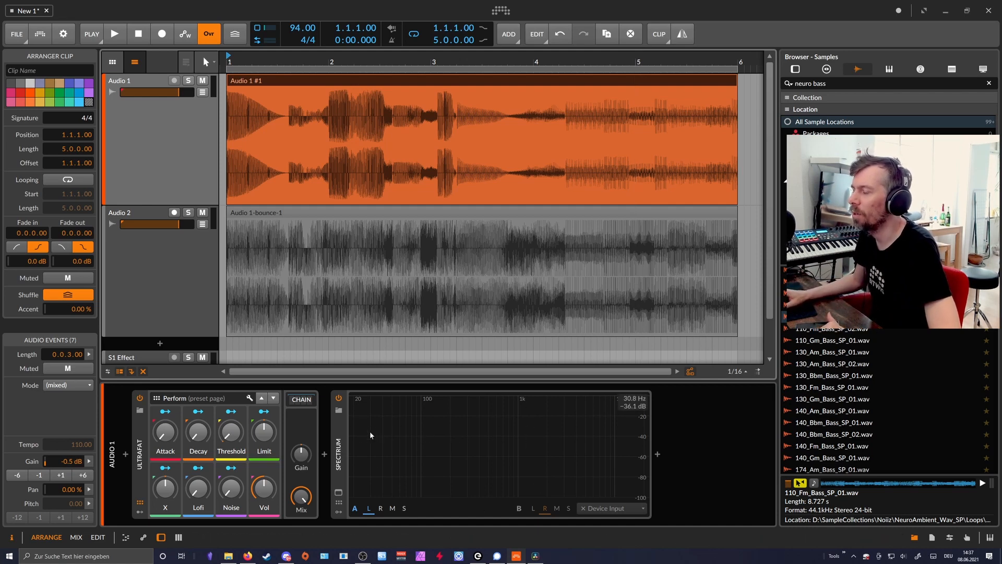
pyautogui.click(344, 437)
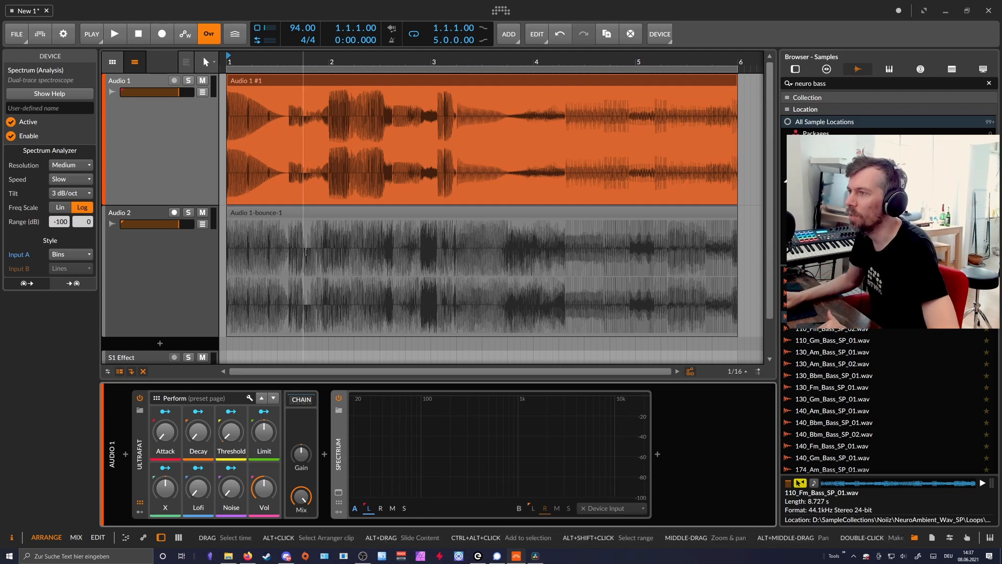
pyautogui.click(283, 212)
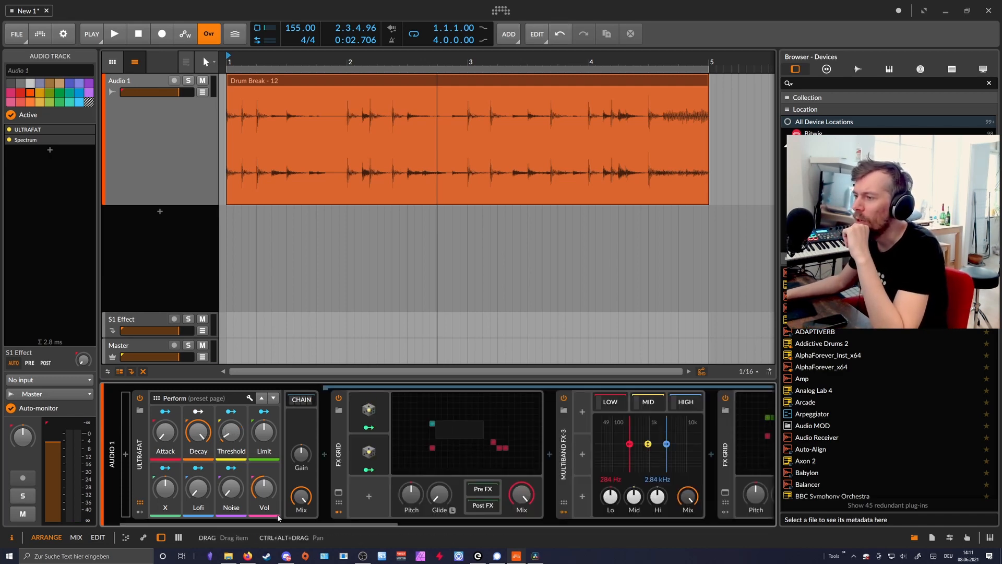
# Step: Open the first FX Grid inside the ULTRAFAT chain in the Grid editor
pyautogui.click(340, 454)
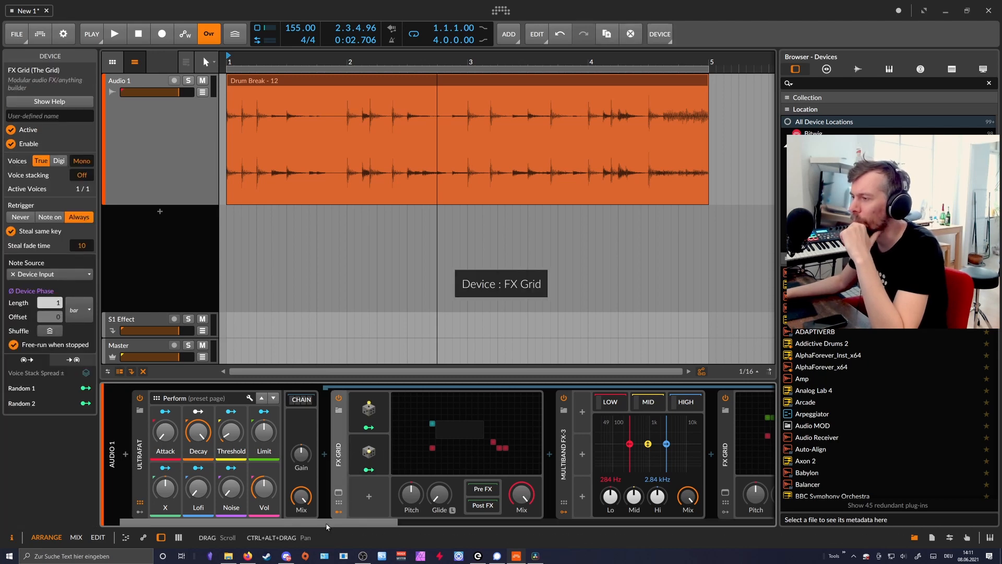
pyautogui.moveTo(326, 522); pyautogui.dragTo(334, 523)
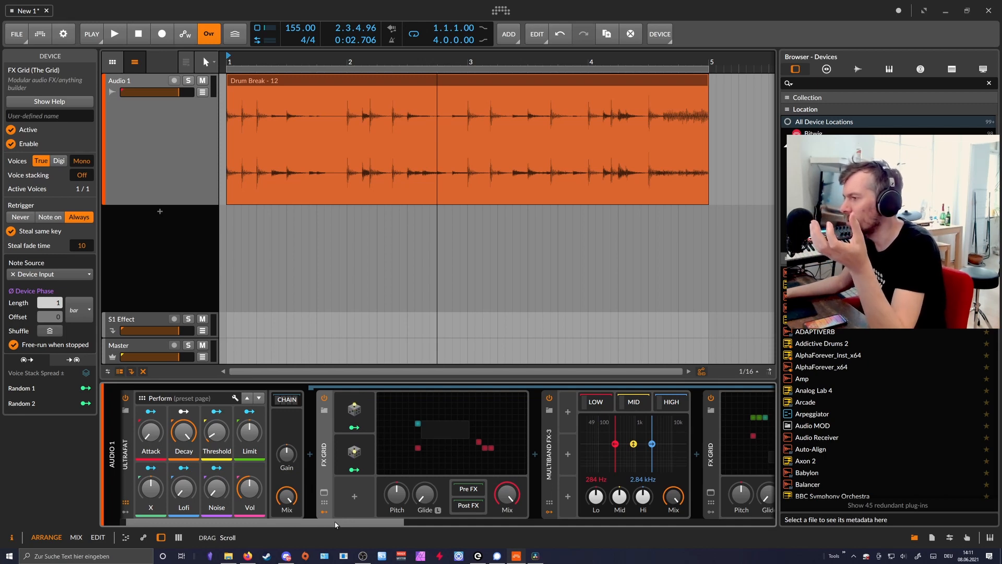
pyautogui.click(424, 463)
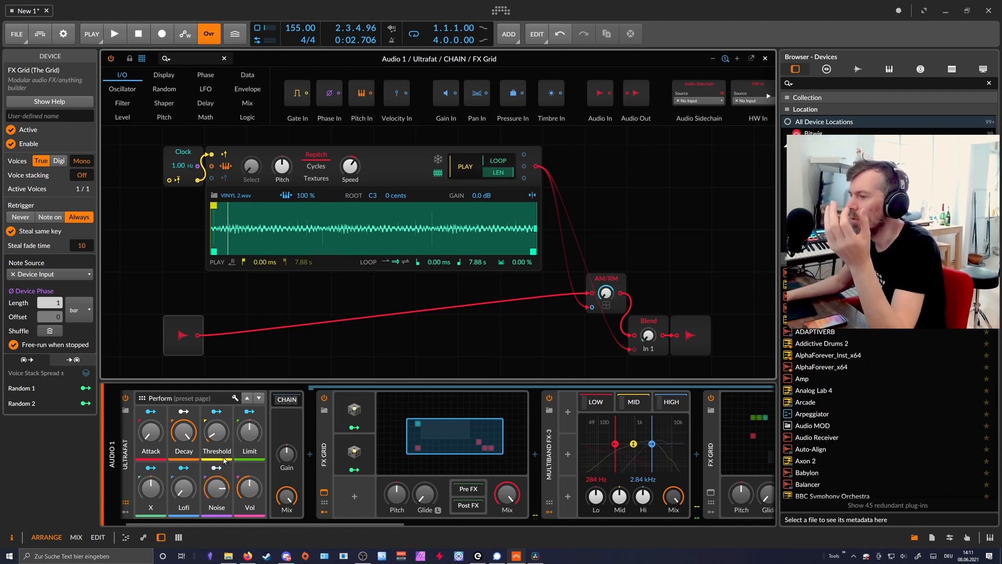
# Step: Vary the Noise macro around 57 %, show its modulation of AM/RM and Blend, and return the macro to zero
pyautogui.moveTo(217, 488); pyautogui.dragTo(217, 482)
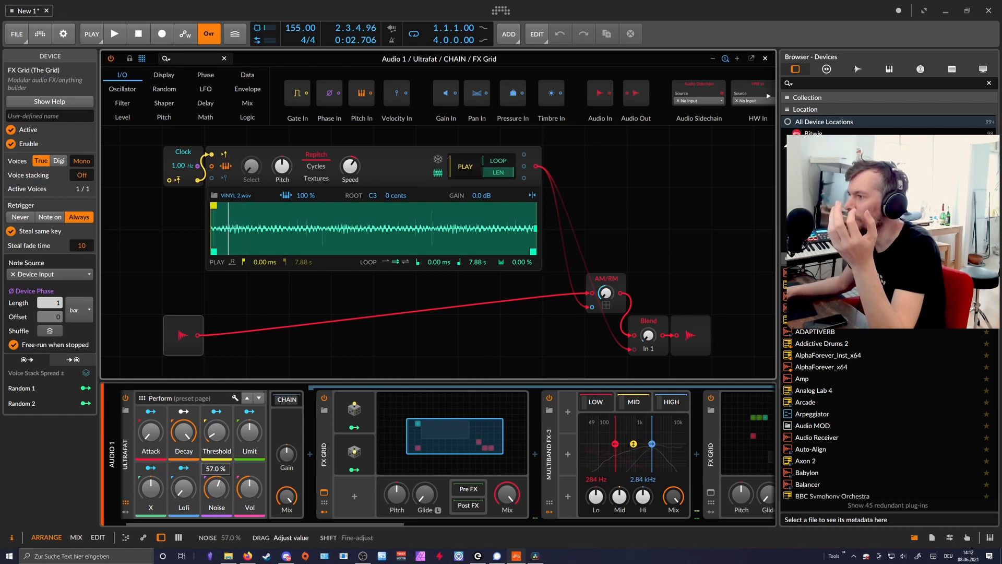
pyautogui.moveTo(217, 481); pyautogui.dragTo(217, 485)
pyautogui.click(216, 467)
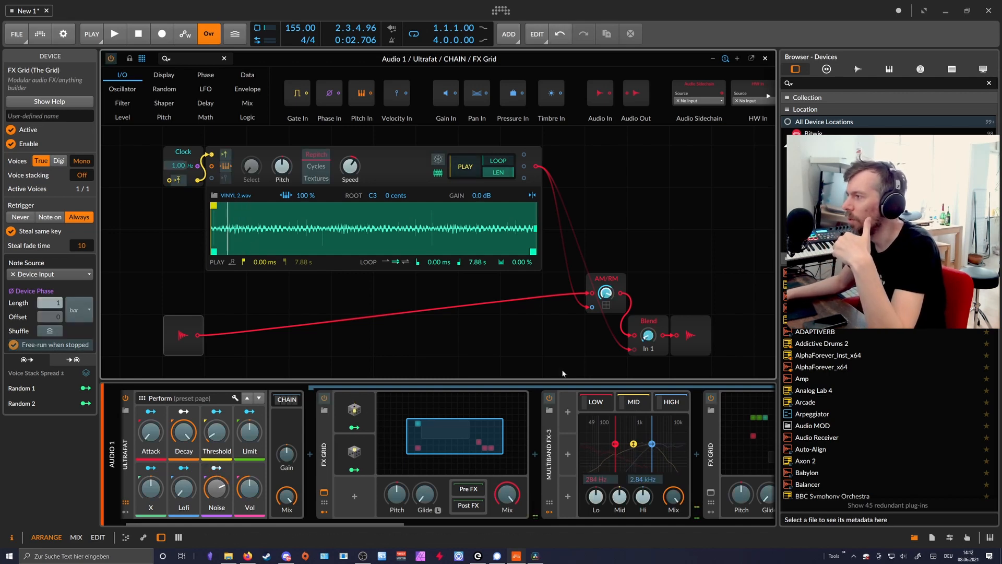
pyautogui.moveTo(648, 339); pyautogui.dragTo(648, 334)
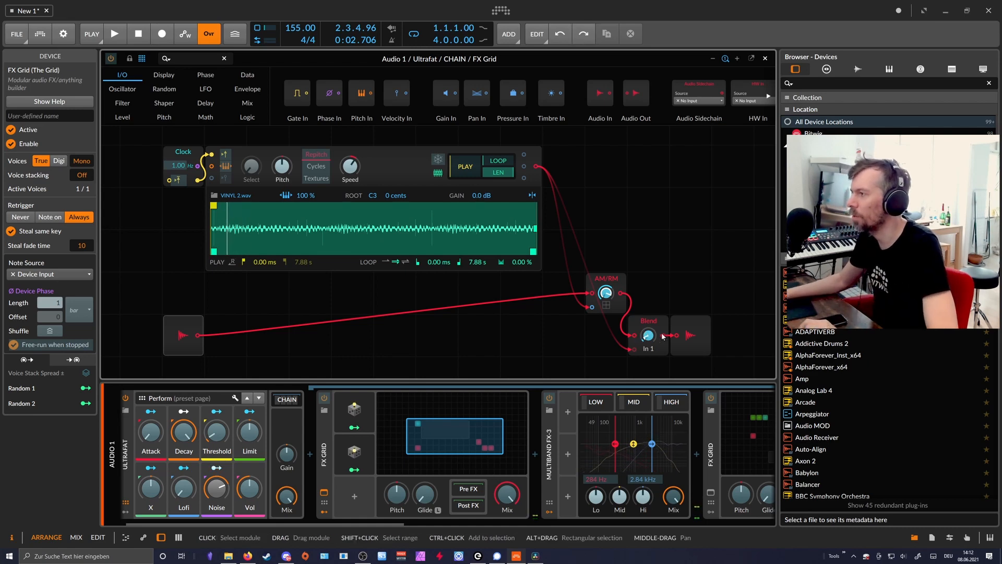
pyautogui.click(221, 469)
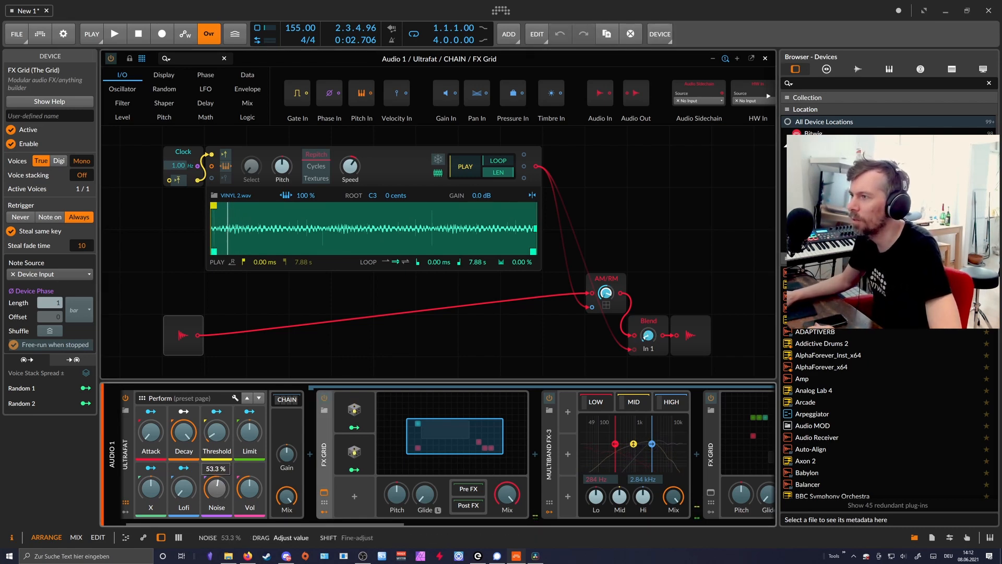
pyautogui.click(223, 471)
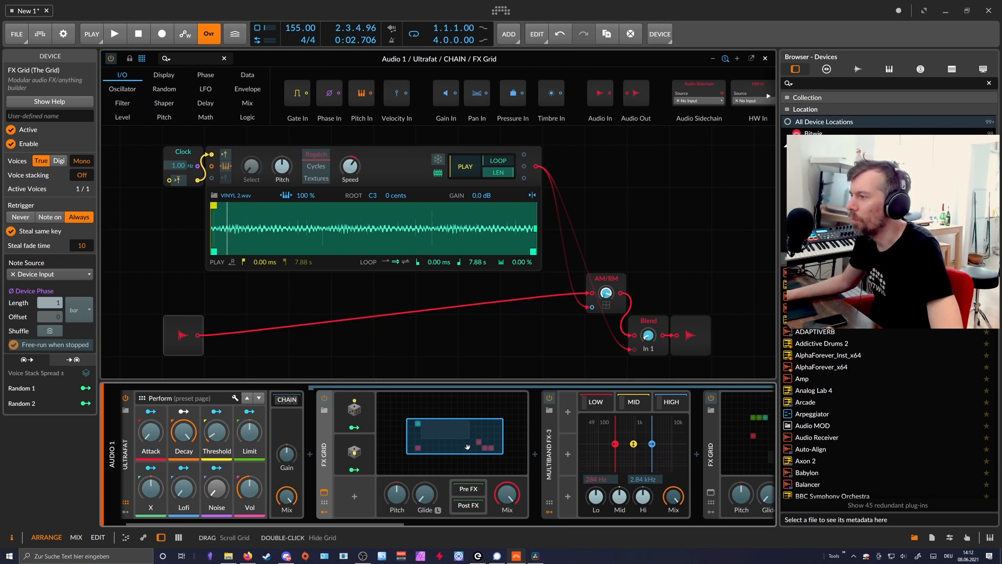
# Step: Inspect the first FX Grid's Post FX chain and the Low and Mid band chains of Multiband FX-3
pyautogui.click(463, 506)
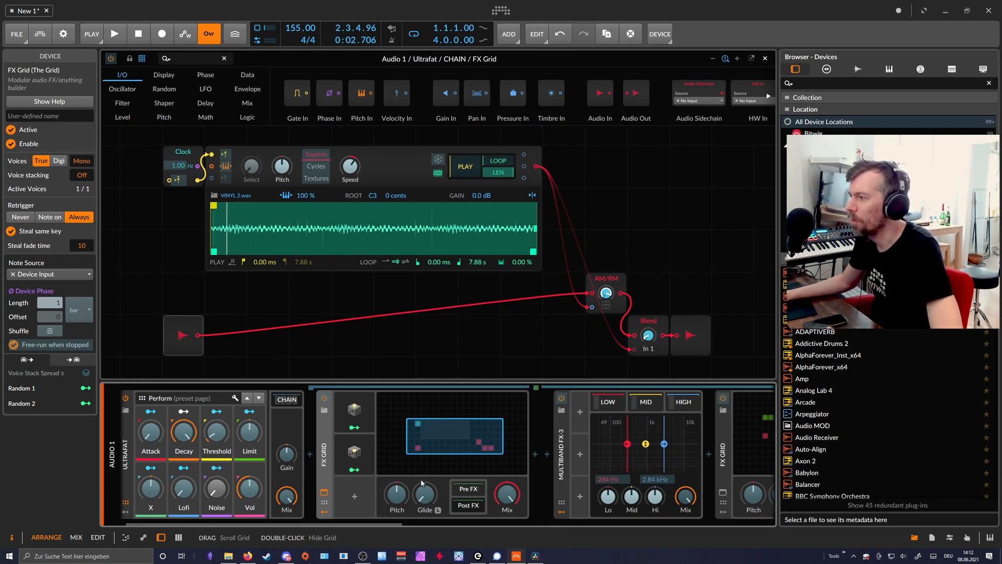
pyautogui.hscroll(3, 423, 522)
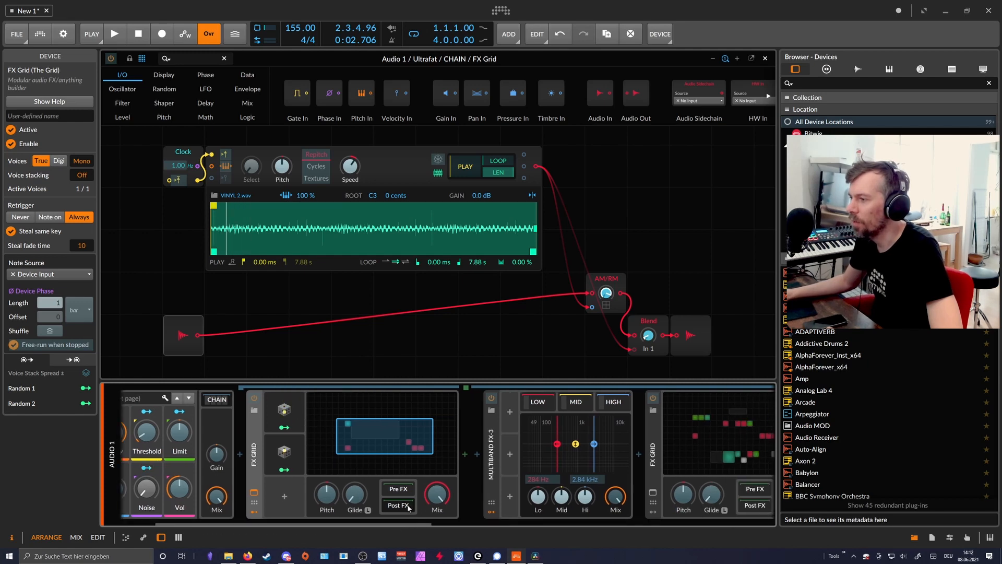
pyautogui.hscroll(8, 423, 522)
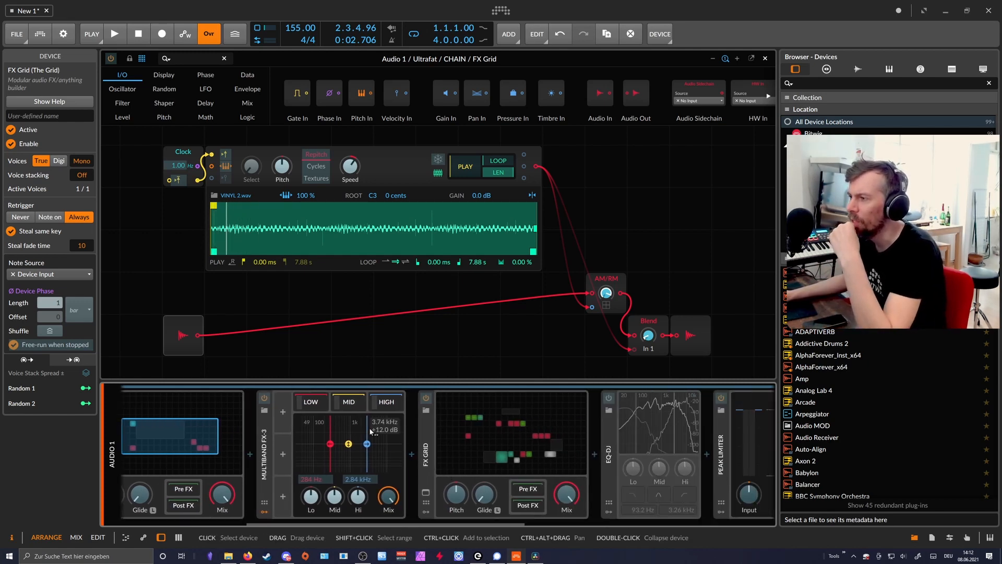
pyautogui.hotkey('ctrl', 'd')
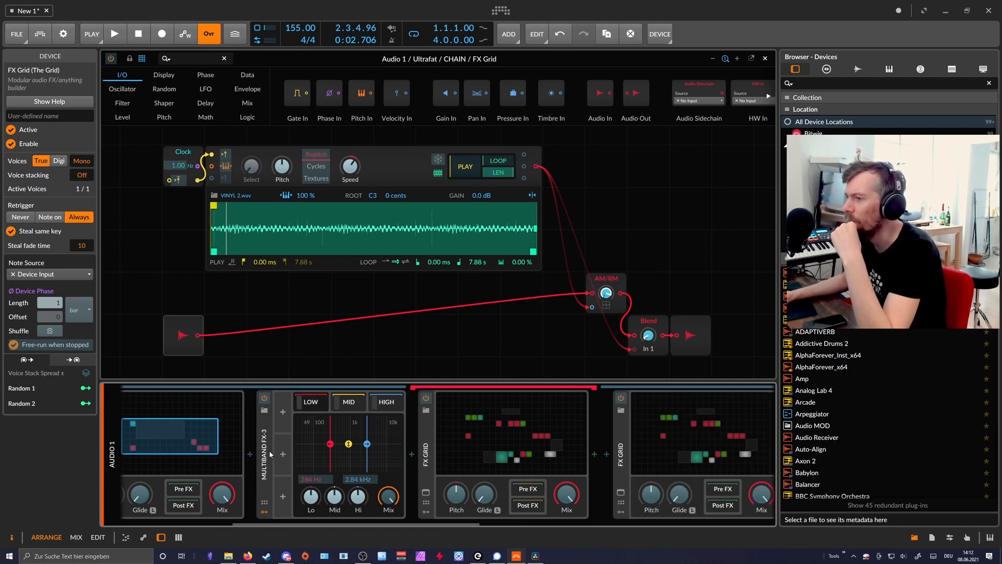
pyautogui.click(348, 402)
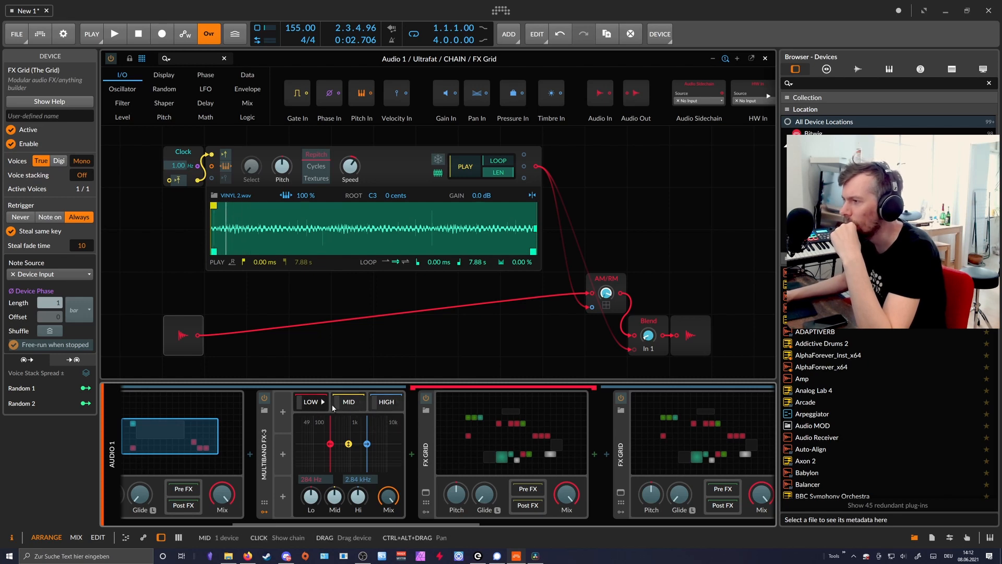
# Step: Look through the EQ-DJ, Peak Limiter and Tool devices, and open the FX Grid following Multiband FX-3 in the Grid editor
pyautogui.moveTo(316, 524); pyautogui.dragTo(388, 522)
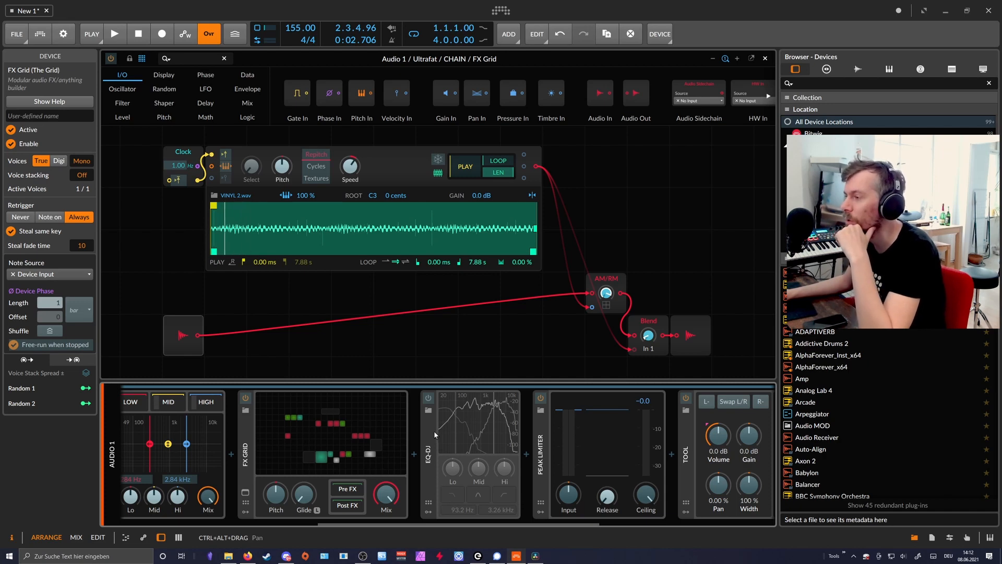
pyautogui.moveTo(441, 522); pyautogui.dragTo(467, 521)
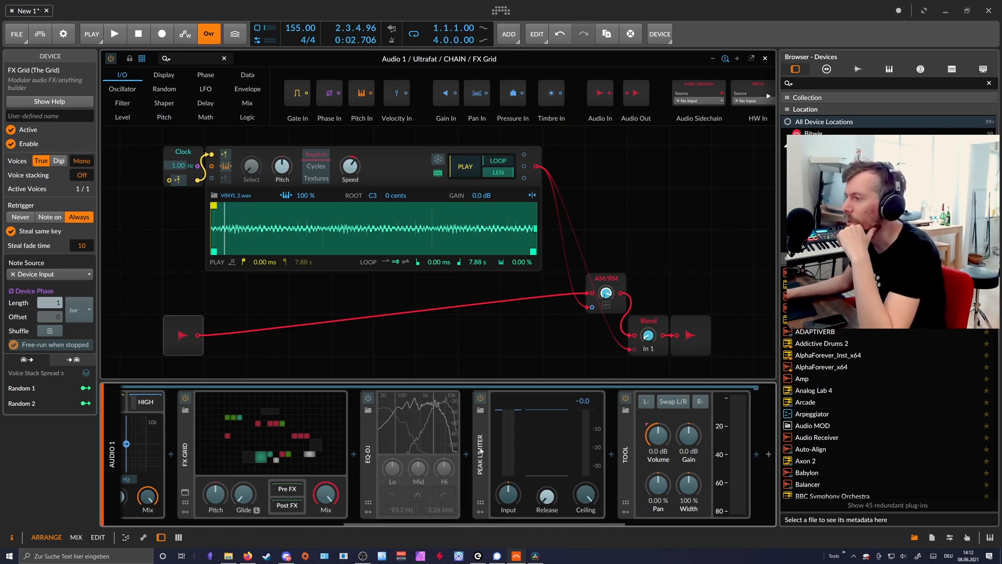
pyautogui.moveTo(551, 523); pyautogui.dragTo(474, 523)
pyautogui.click(438, 445)
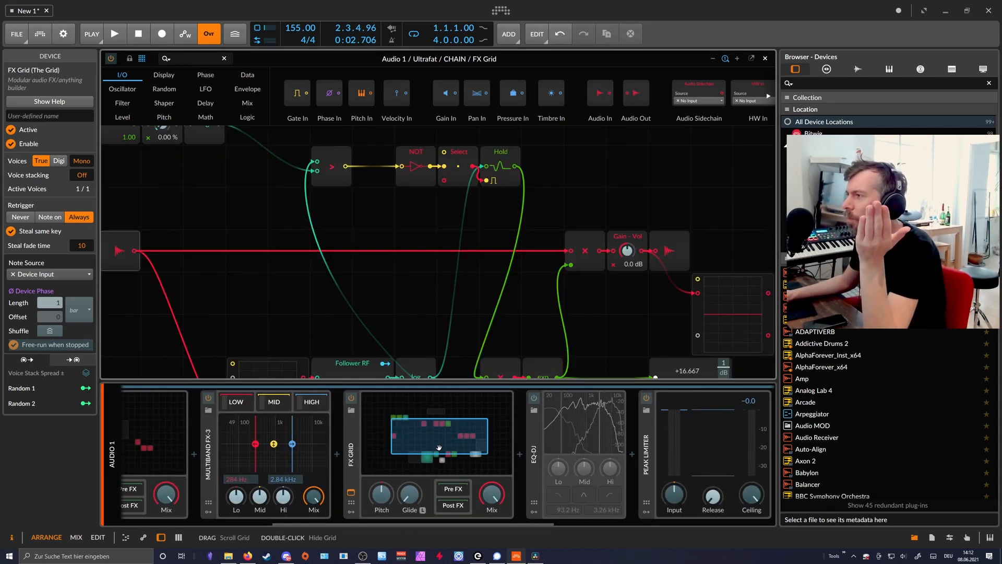
pyautogui.press('-')
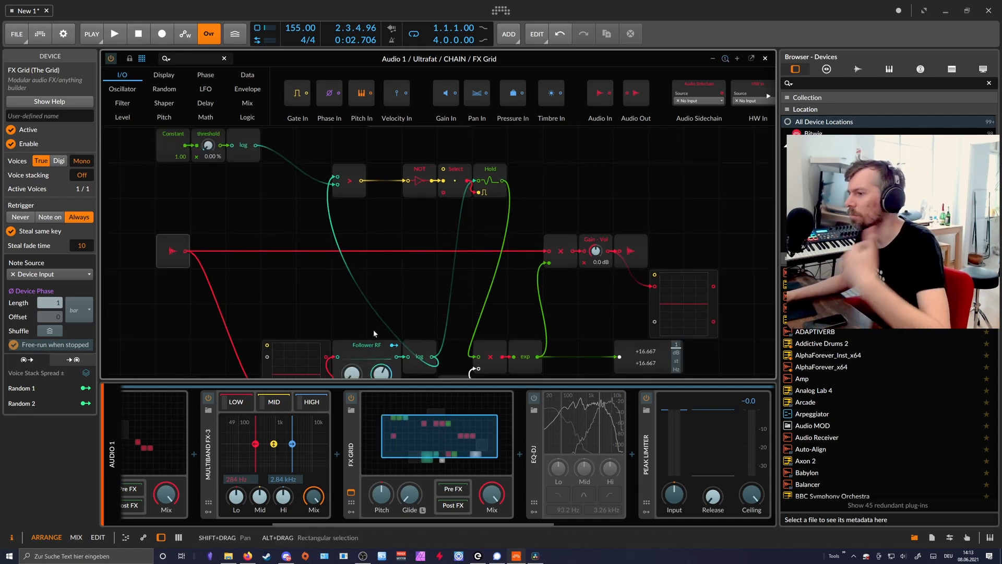
# Step: Collapse ULTRAFAT's inner device chain and close the Grid editor
pyautogui.moveTo(436, 523); pyautogui.dragTo(277, 522)
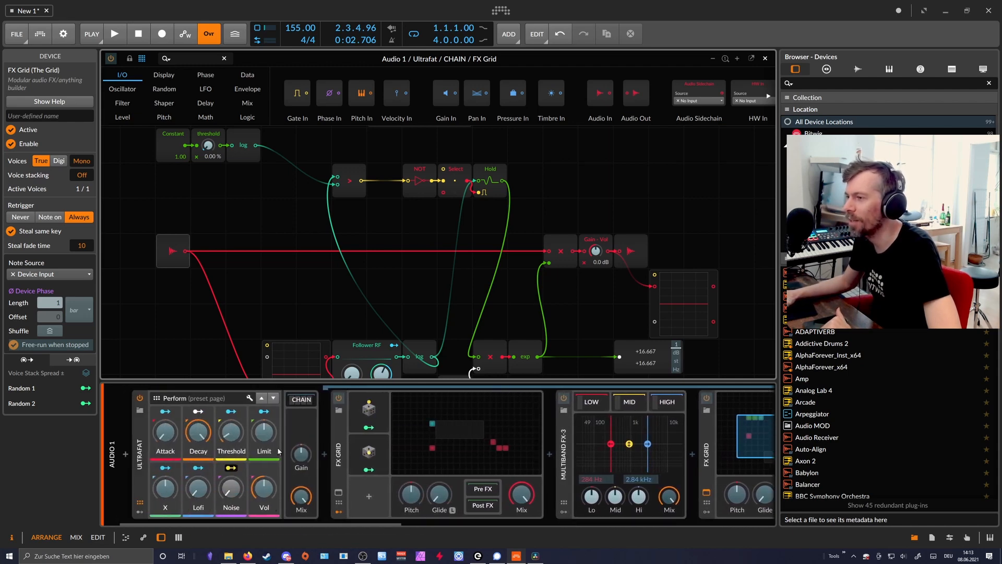
pyautogui.click(301, 399)
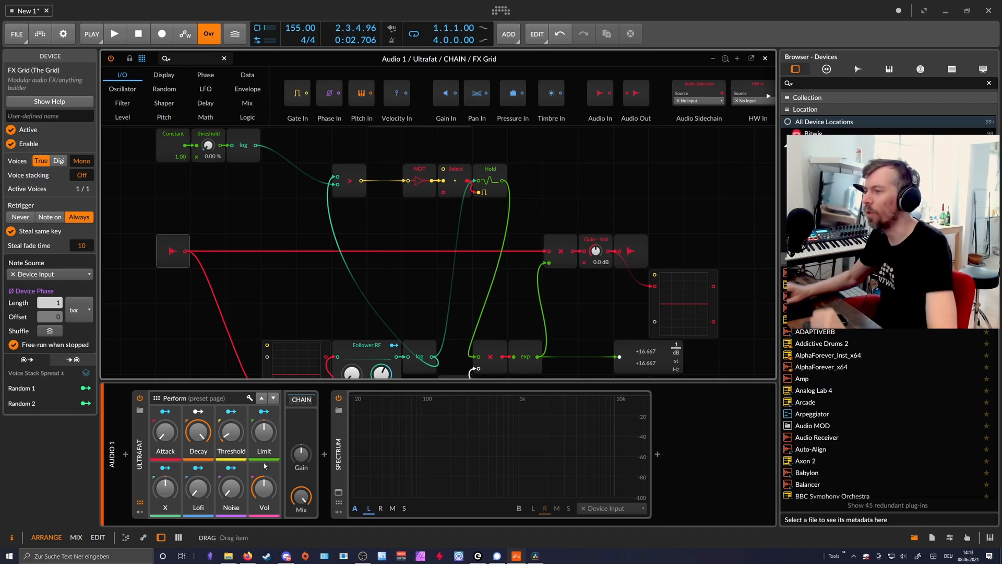
pyautogui.click(766, 59)
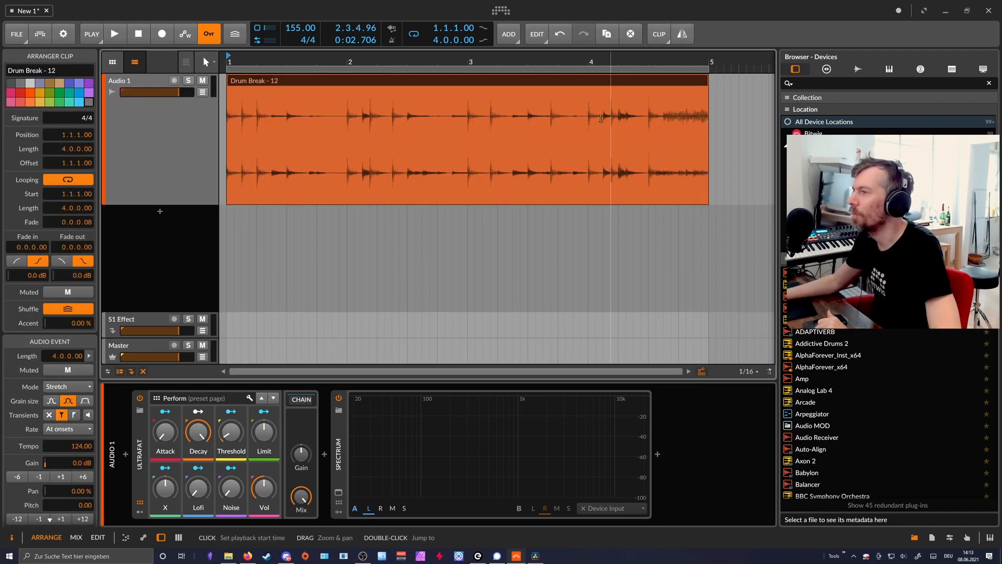
# Step: Select the ULTRAFAT device on Audio 1 to show its macro modulation assignments
pyautogui.click(167, 248)
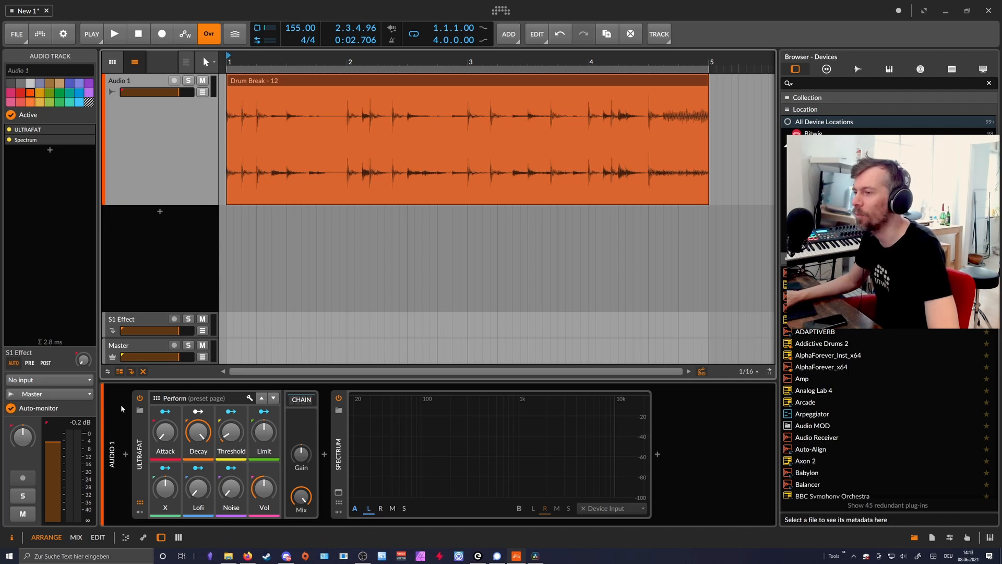
pyautogui.click(145, 460)
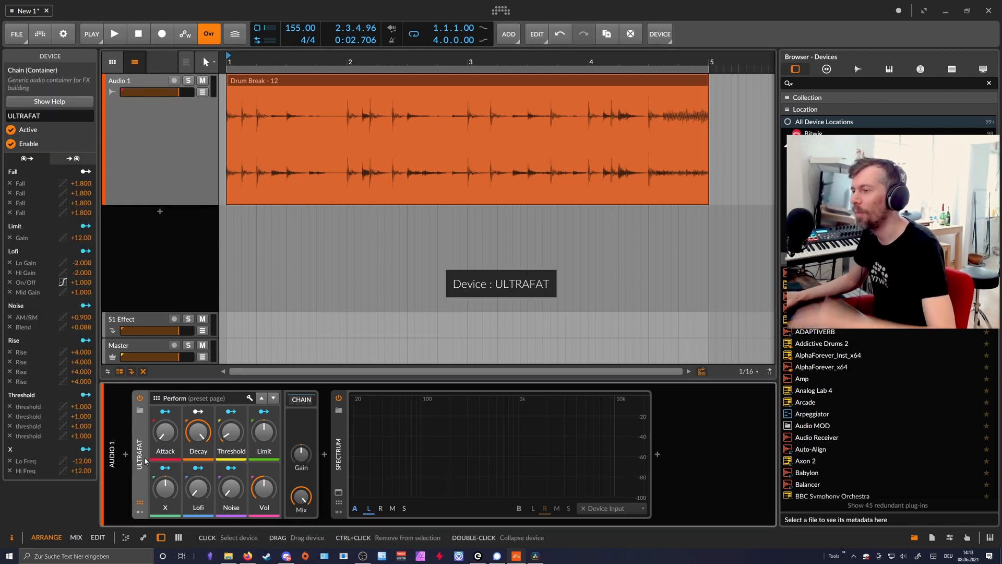